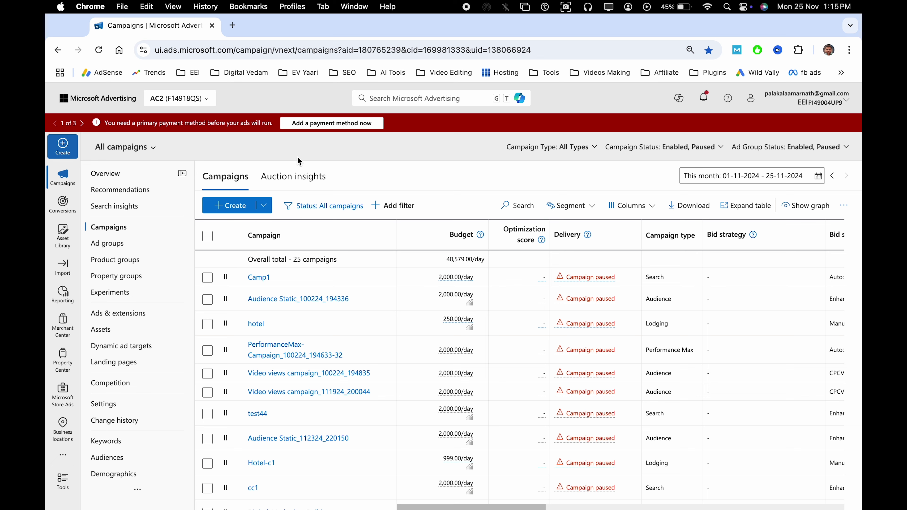
Step: Start creating a new campaign and skip choosing a campaign goal
click(63, 185)
mouse_move(115, 232)
click(232, 210)
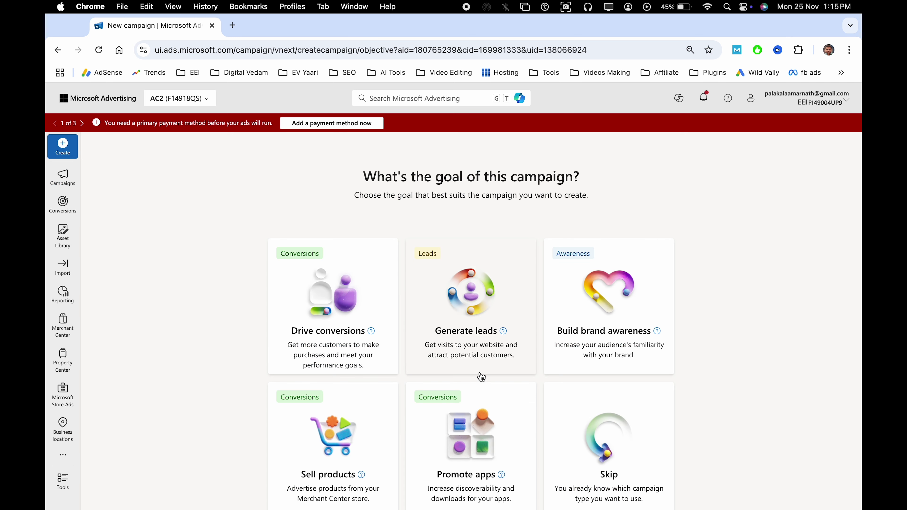
scroll(518, 368, down, 2)
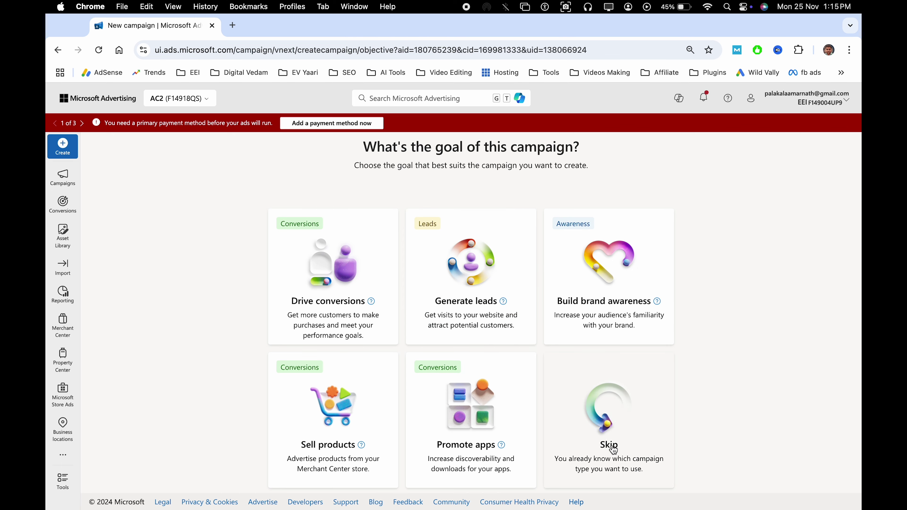
click(614, 434)
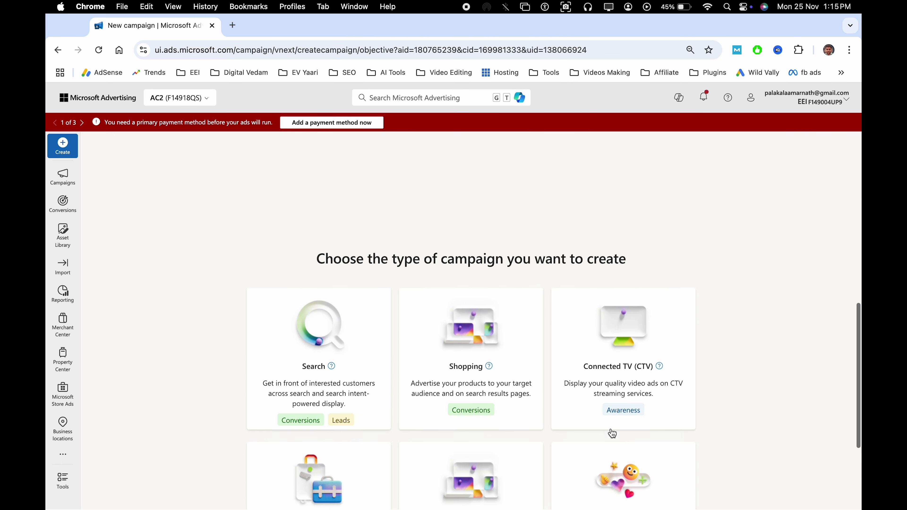
Step: Choose Performance Max as the campaign type and continue to the store selection
scroll(371, 325, down, 1)
scroll(352, 319, down, 3)
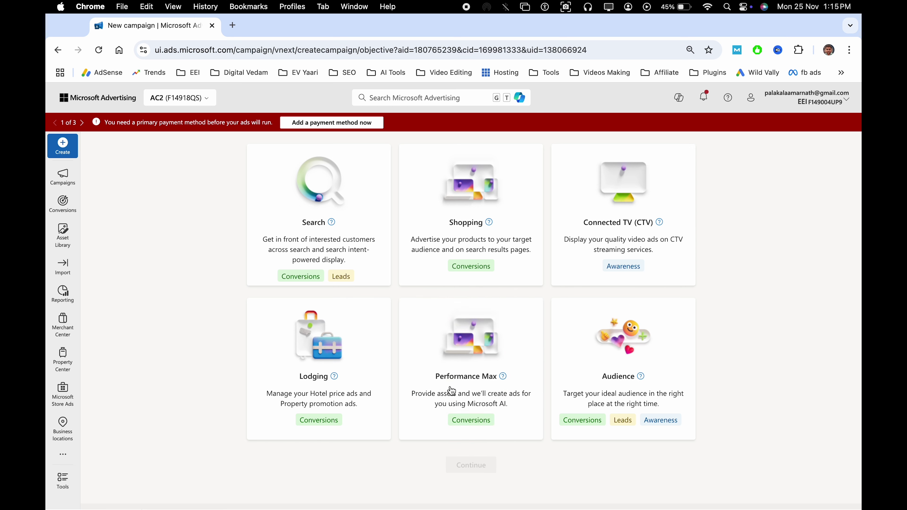
click(441, 377)
scroll(445, 376, down, 5)
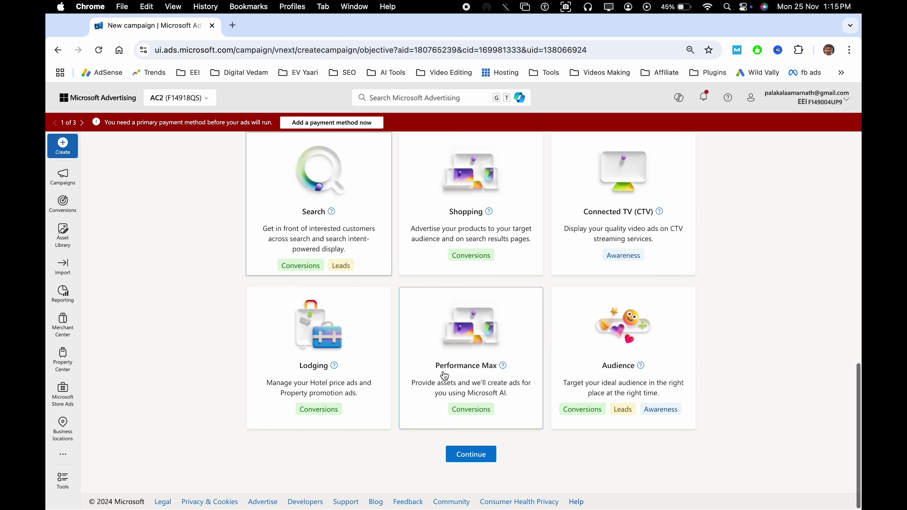
click(472, 459)
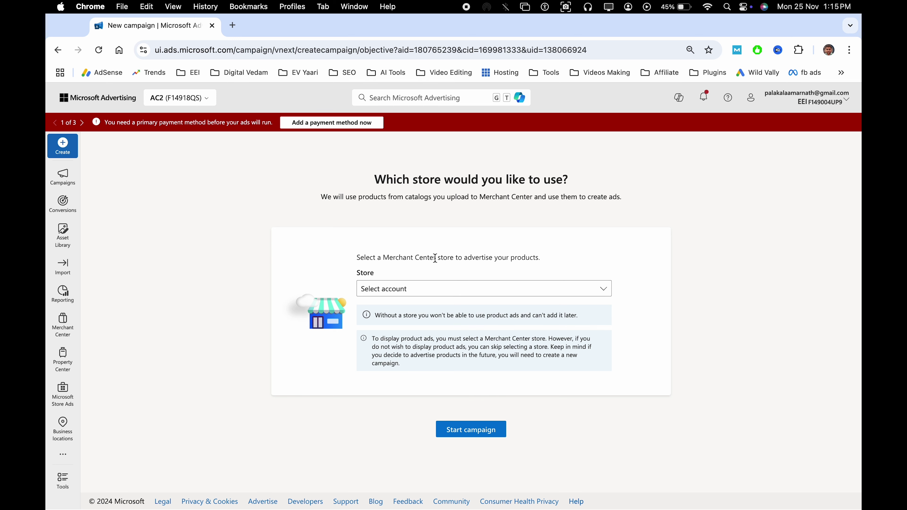
Step: Check the available Merchant Center stores and start the campaign without selecting one
click(419, 282)
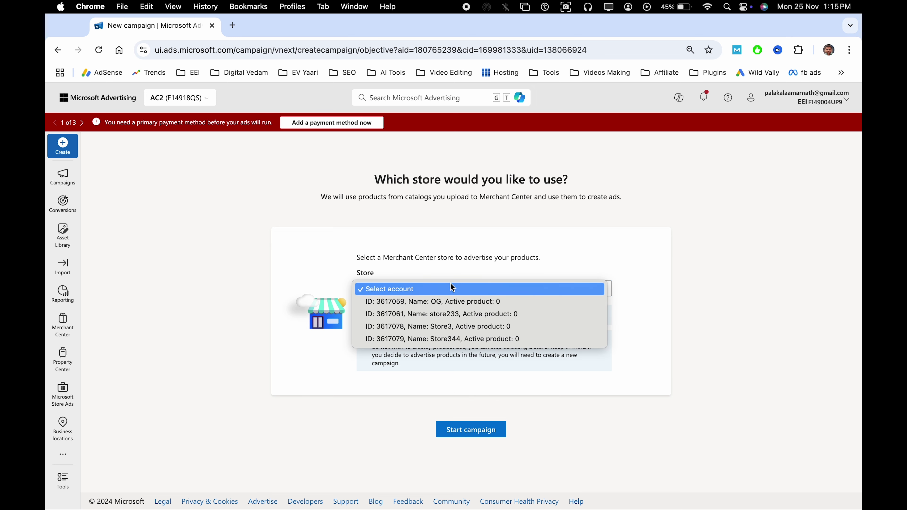
click(420, 274)
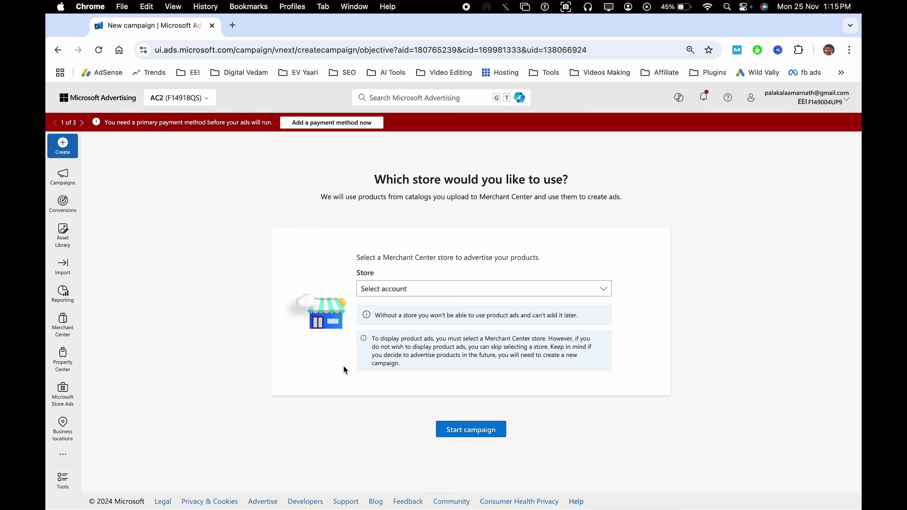
click(478, 438)
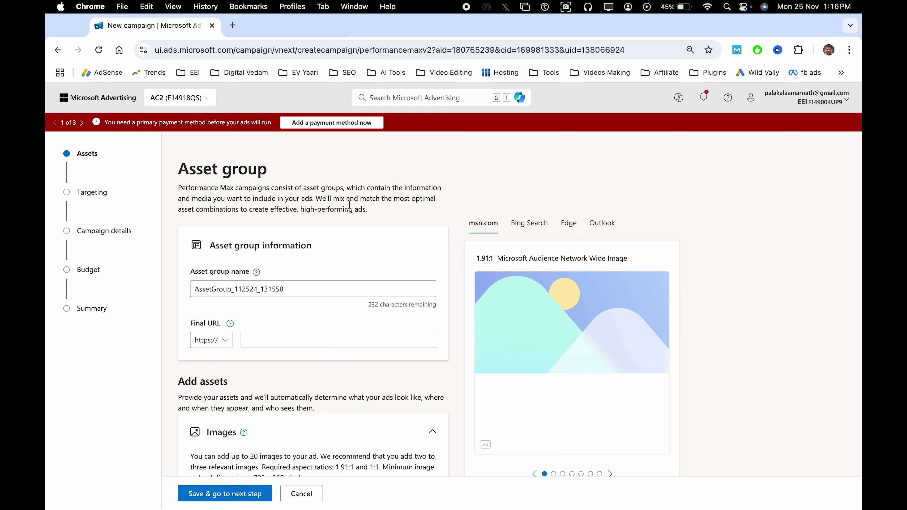
Step: Look over the asset group's image and logo sections and compare the Bing Search, Edge, Outlook and msn.com ad previews
scroll(349, 205, down, 6)
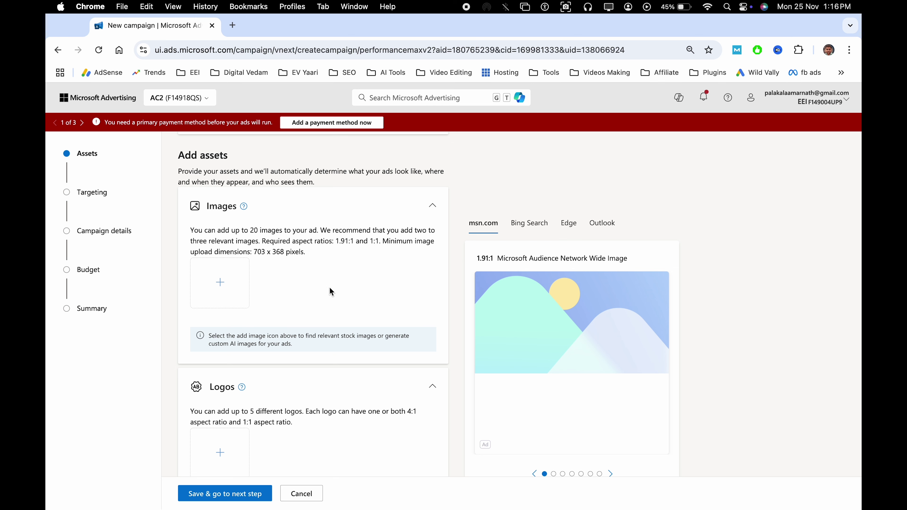
scroll(359, 304, down, 2)
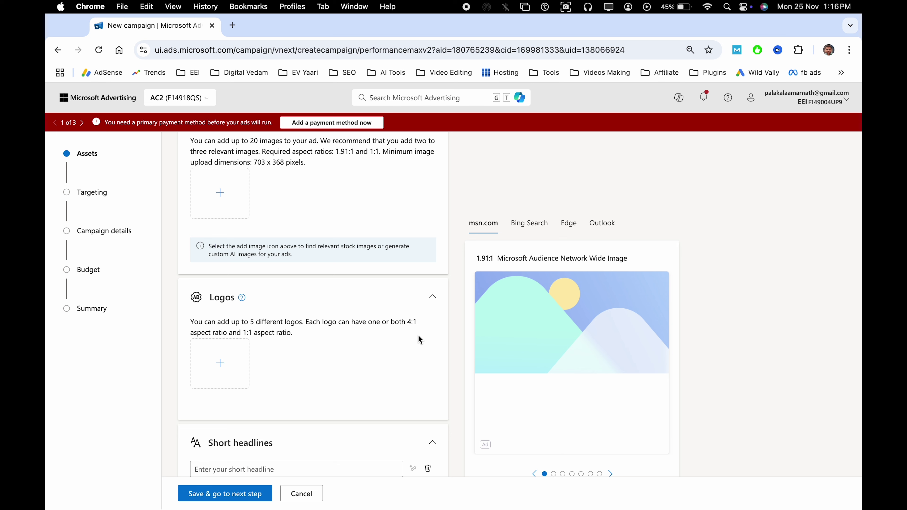
click(540, 232)
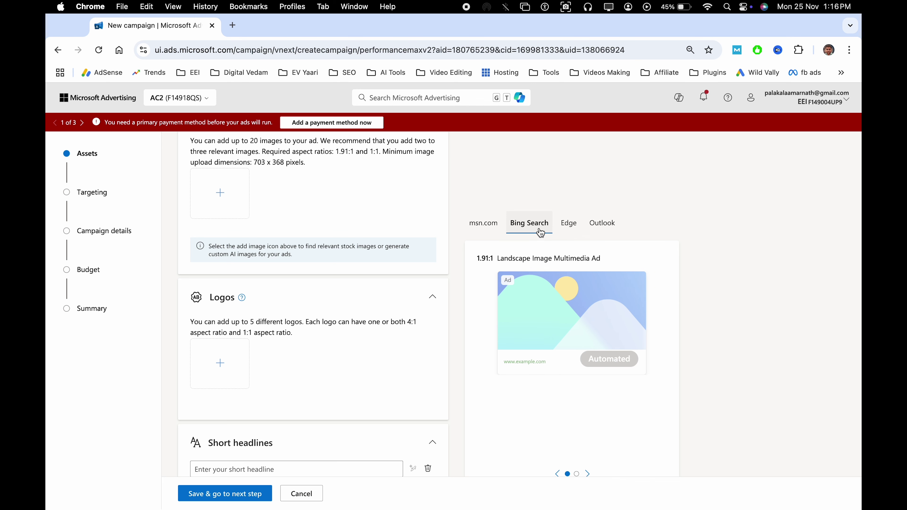
click(481, 228)
click(569, 227)
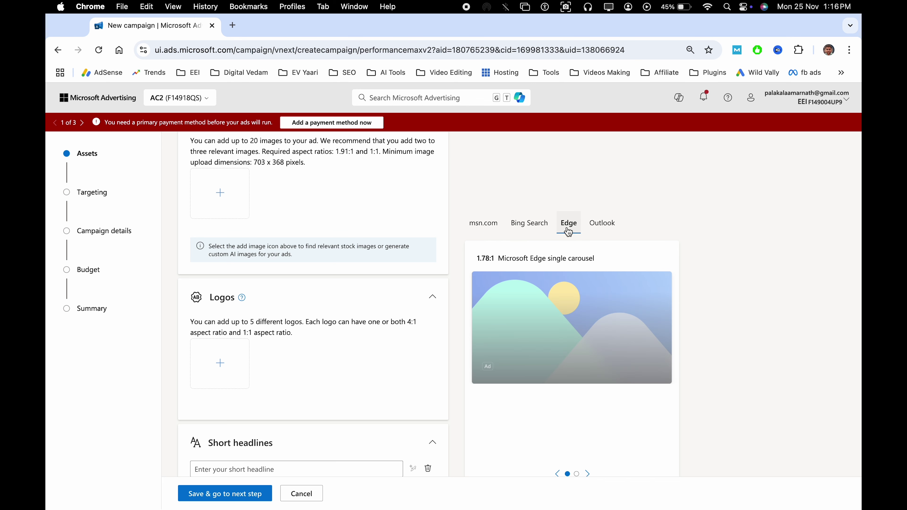
click(603, 231)
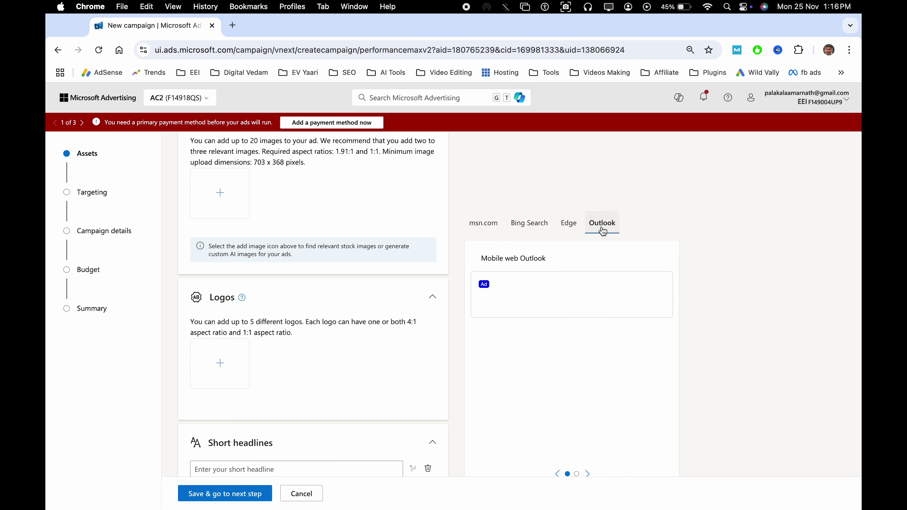
click(499, 230)
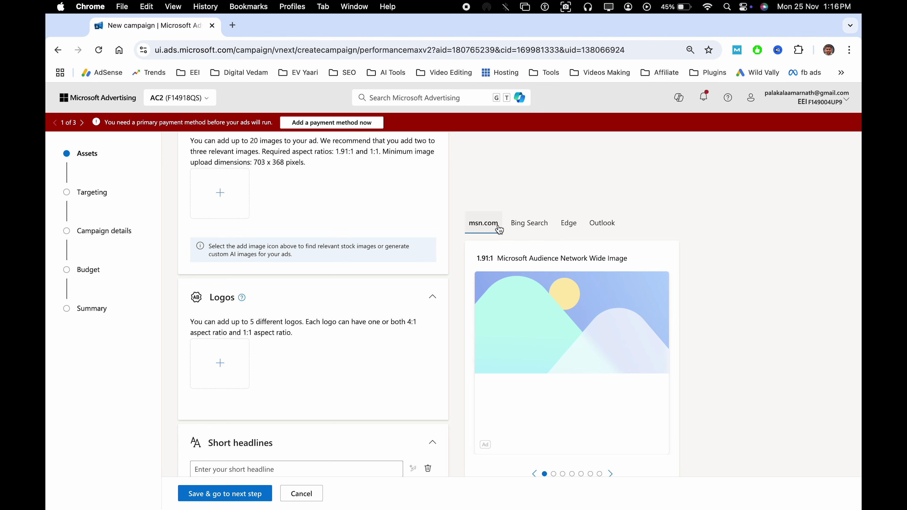
scroll(320, 291, up, 9)
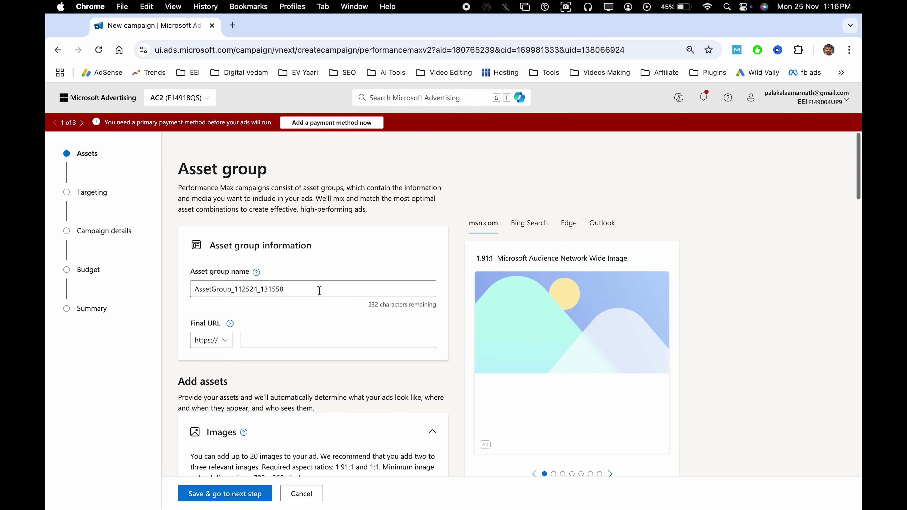
double_click(239, 293)
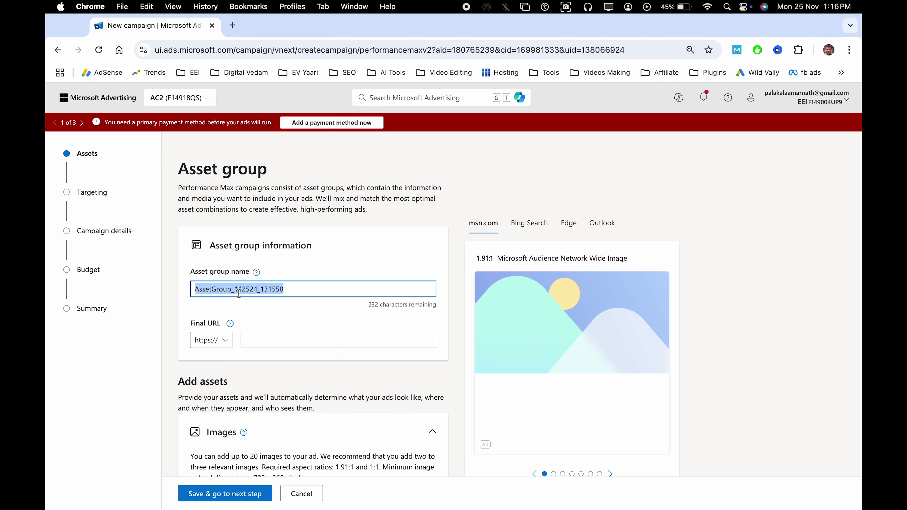
double_click(262, 293)
click(293, 291)
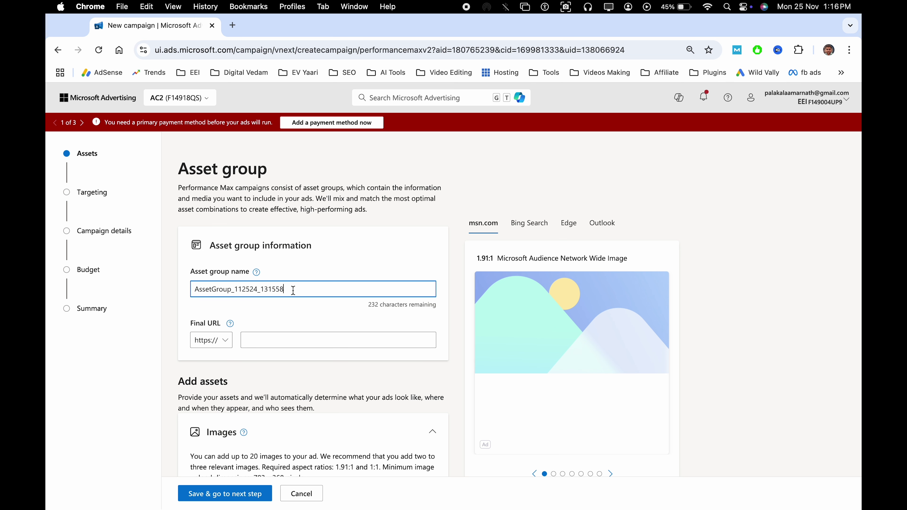
double_click(293, 290)
click(309, 290)
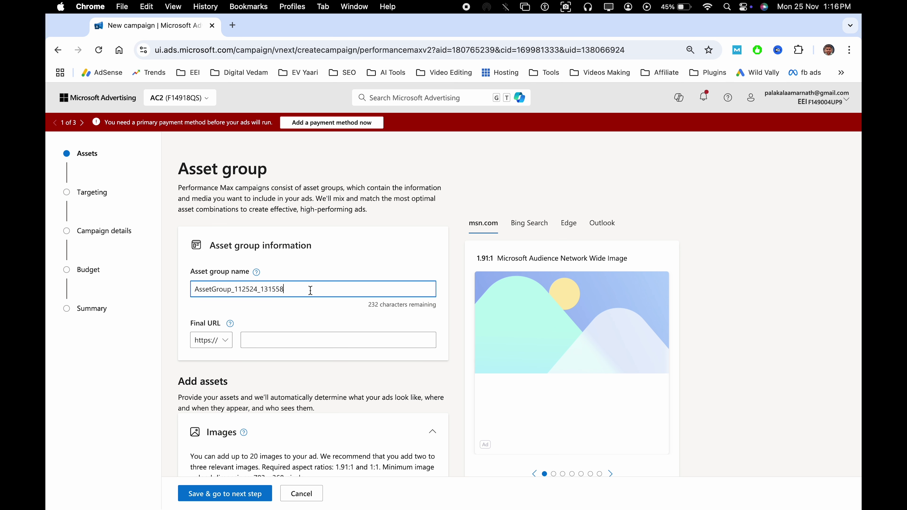
click(308, 333)
text(digitalvedam.com/)
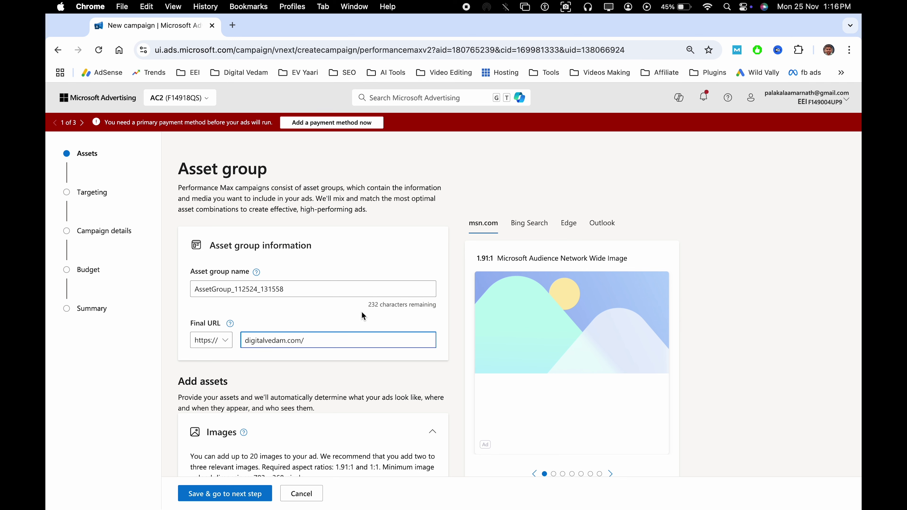
click(456, 307)
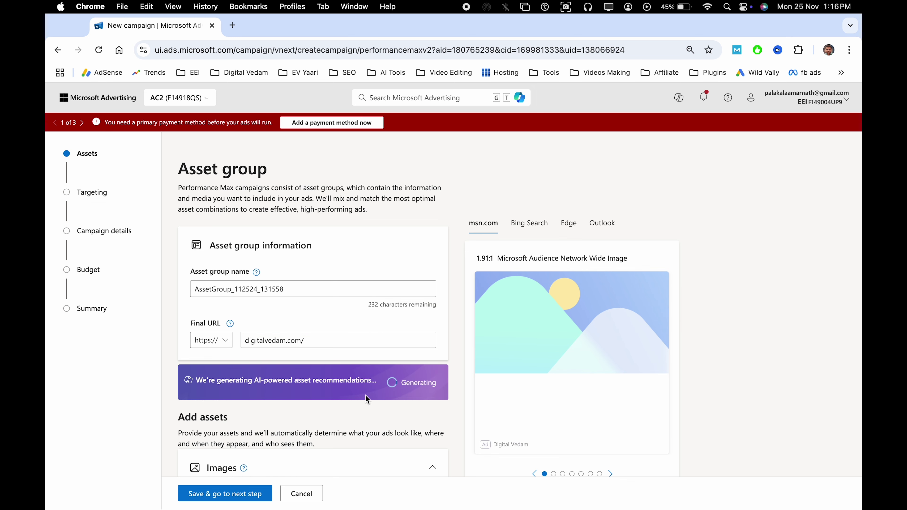
Step: Review the generated images, headlines, descriptions, business name, call-to-action and extension sections of the asset group
scroll(367, 399, down, 5)
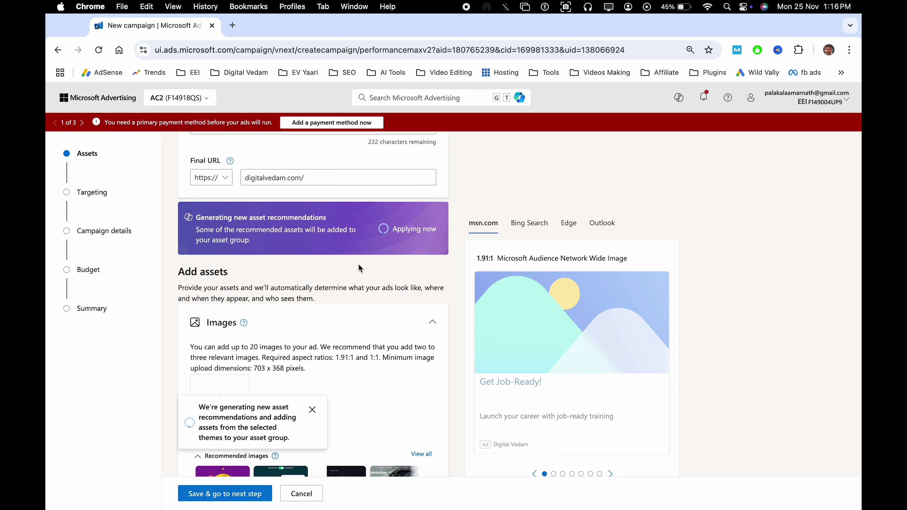
scroll(362, 280, down, 8)
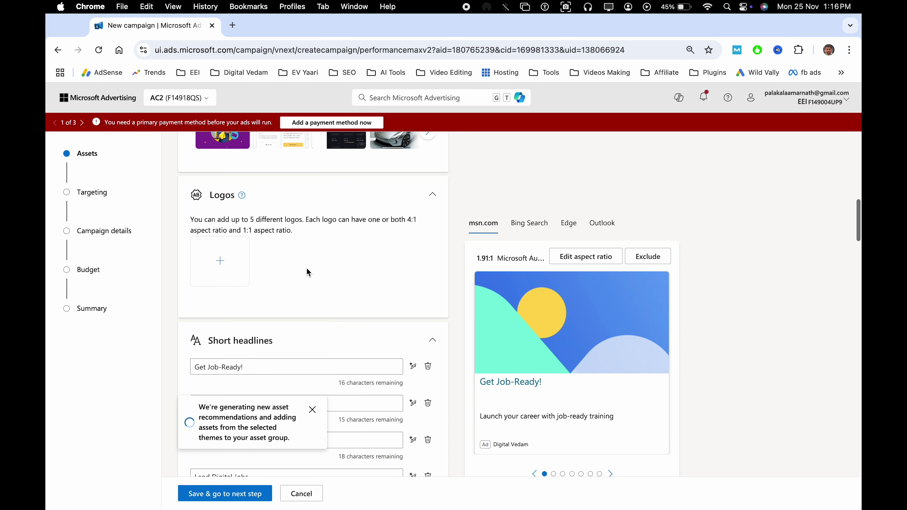
scroll(311, 343, down, 10)
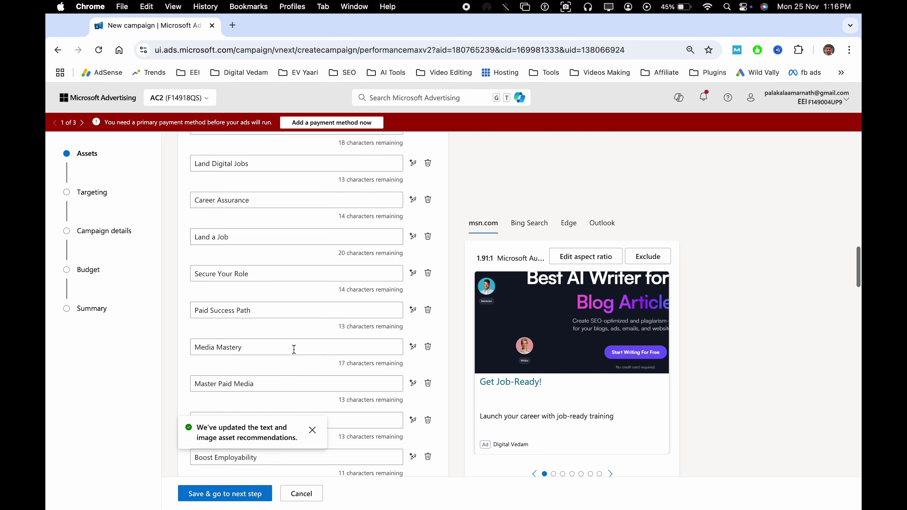
scroll(294, 349, down, 12)
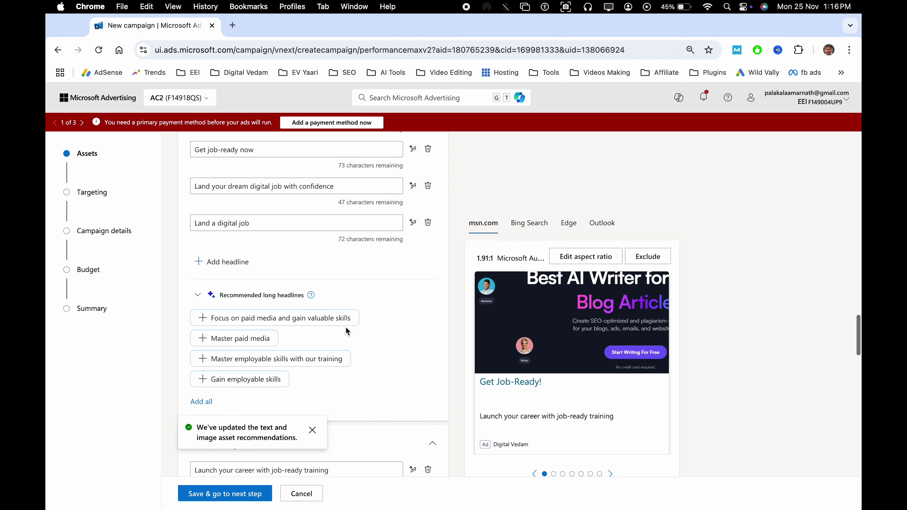
scroll(346, 327, down, 15)
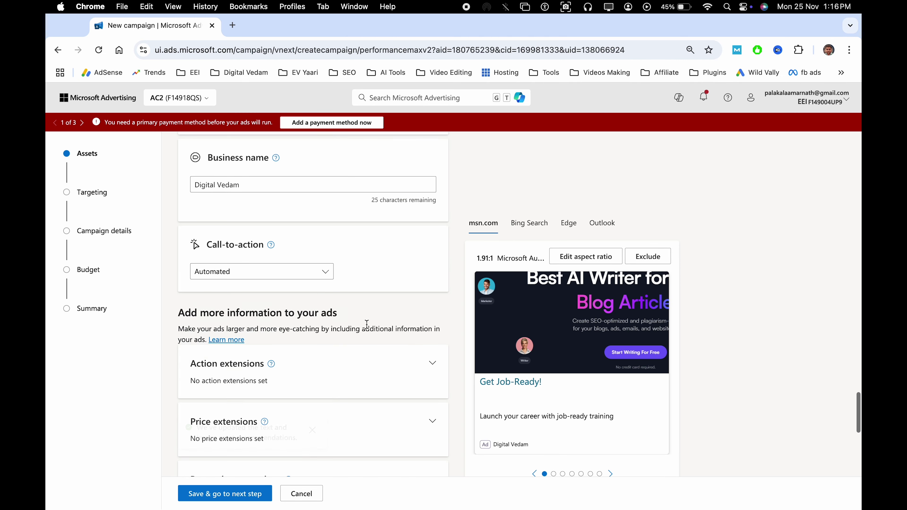
scroll(375, 307, up, 20)
scroll(296, 306, down, 3)
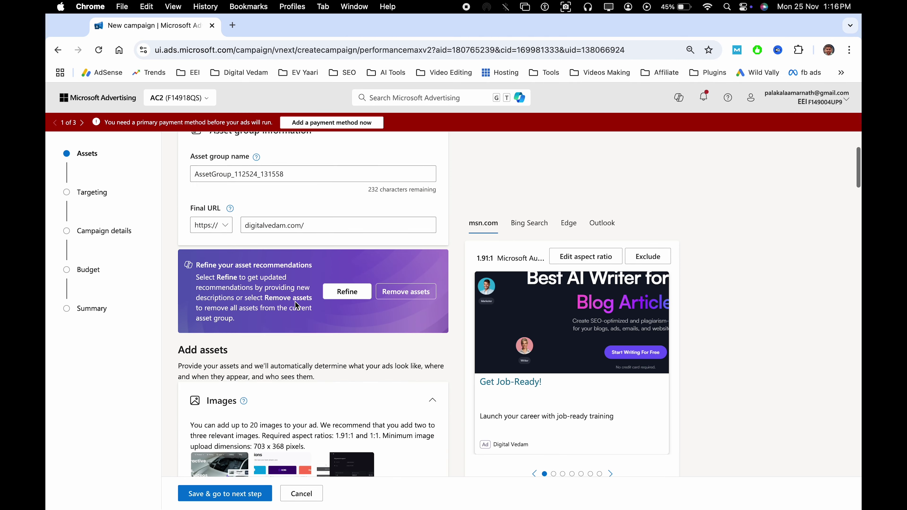
Step: Preview the msn.com ad with the silver car image and with the app integrations image
scroll(297, 305, down, 8)
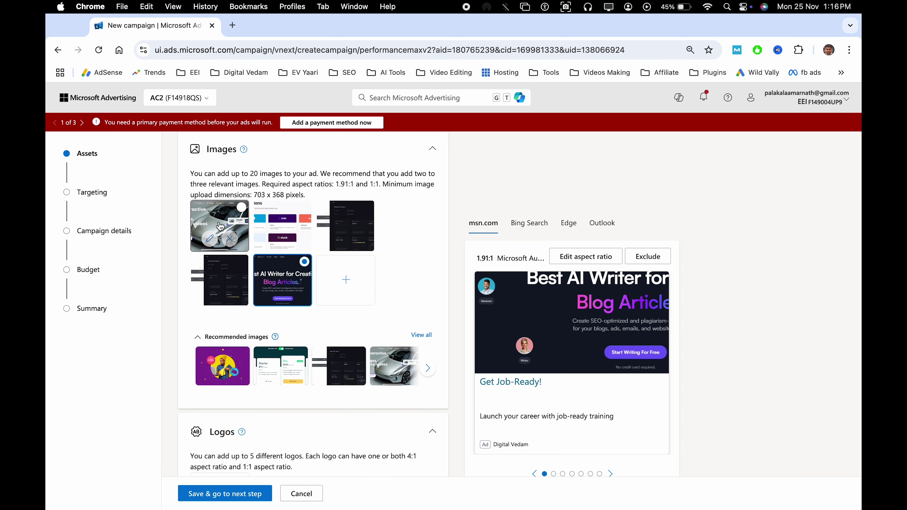
click(242, 207)
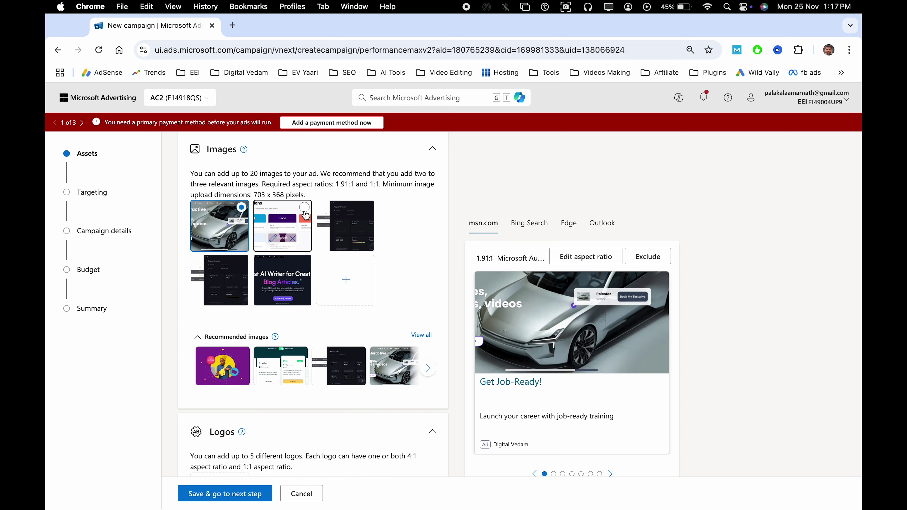
click(304, 212)
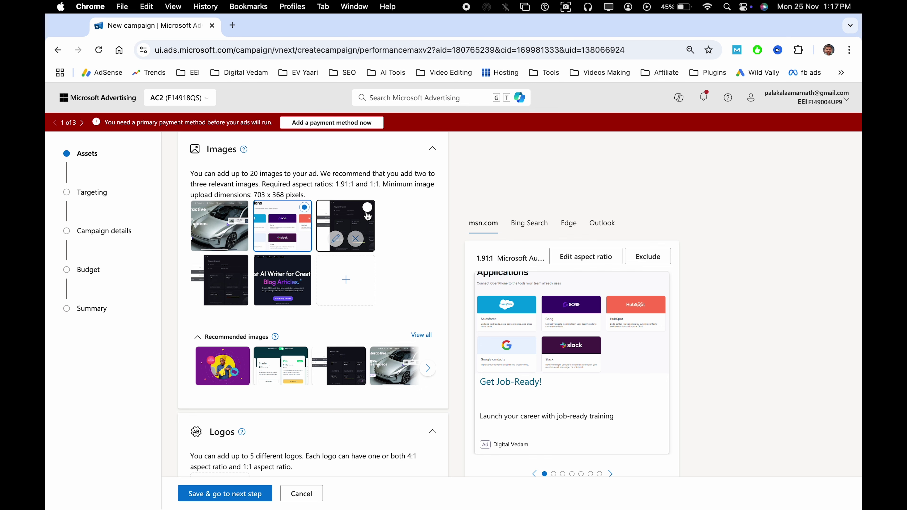
Step: Add the round Windows logo from the existing images as a square logo
scroll(406, 311, down, 5)
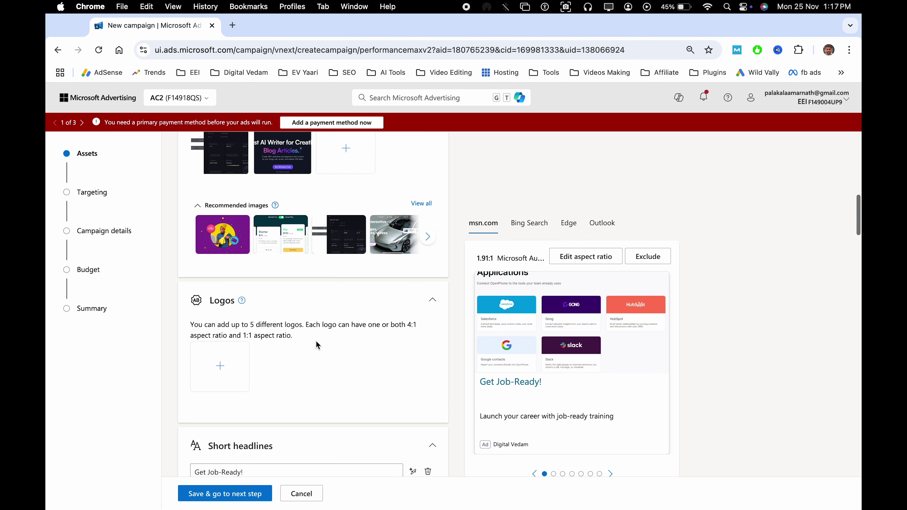
click(232, 365)
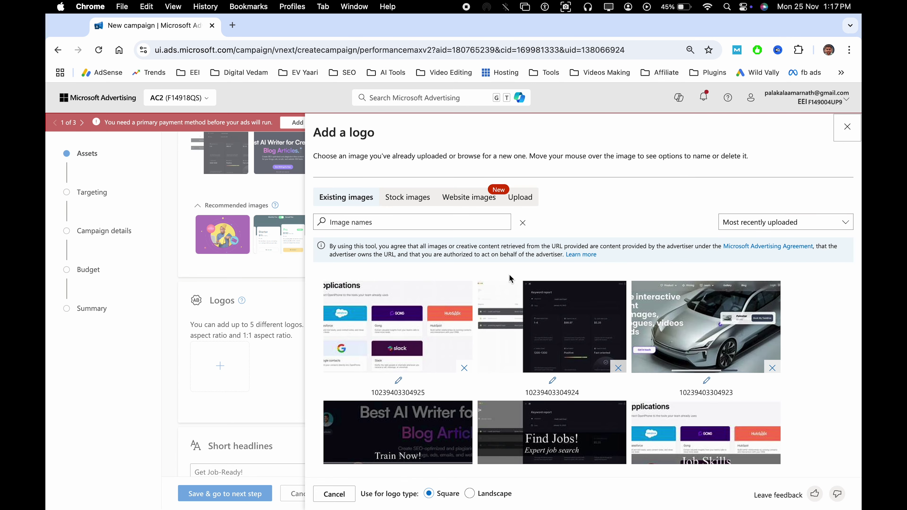
scroll(487, 350, down, 10)
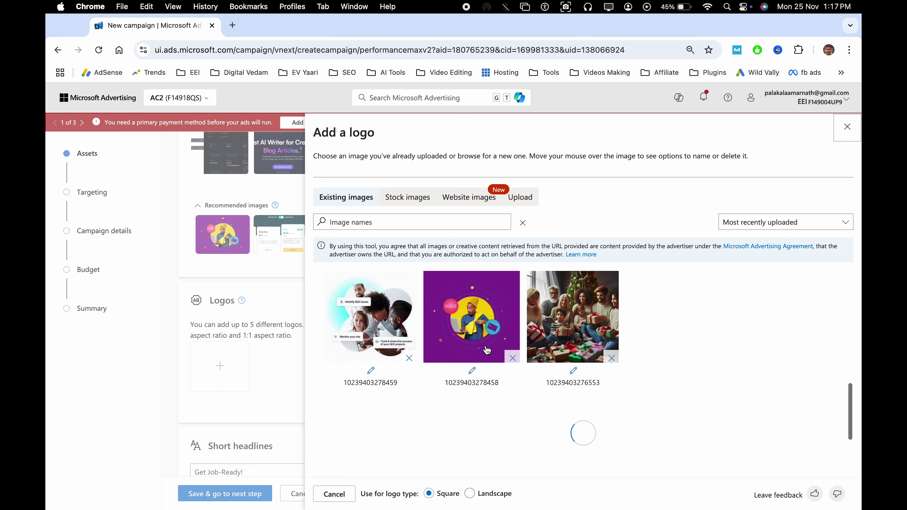
click(392, 379)
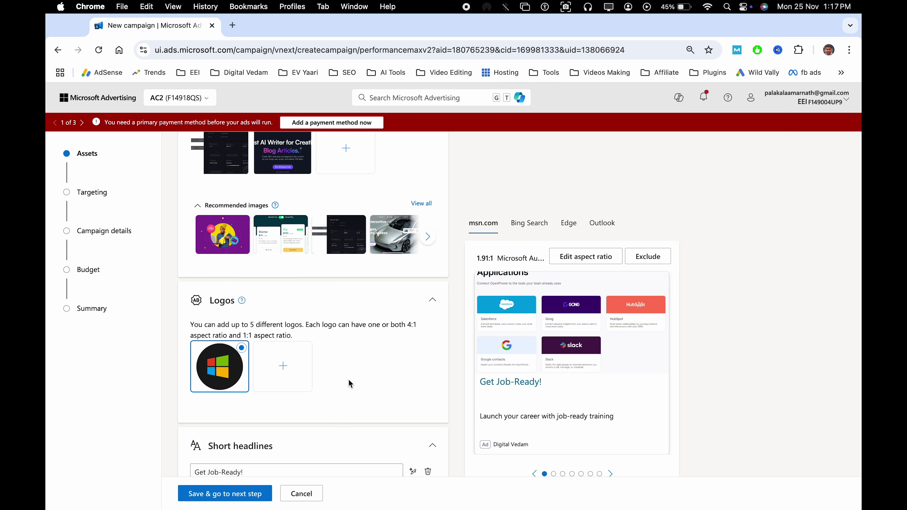
scroll(349, 384, down, 5)
click(277, 281)
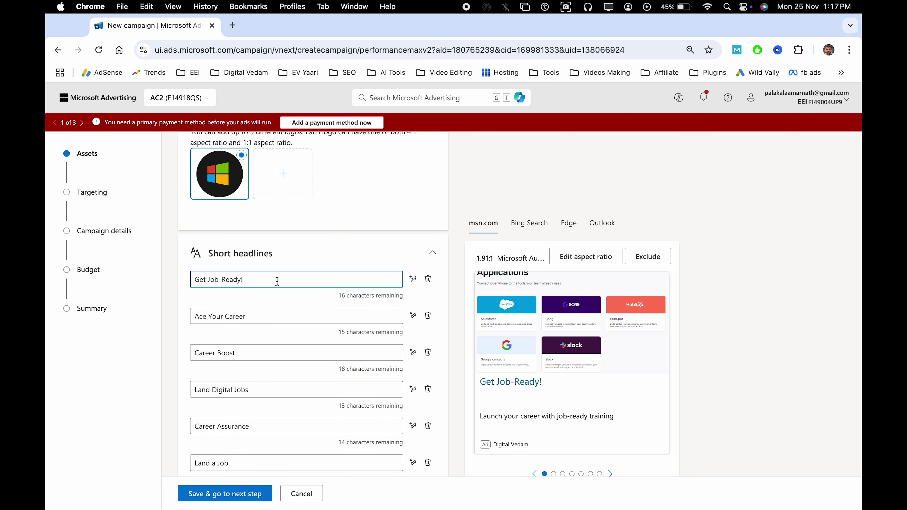
click(323, 248)
click(307, 252)
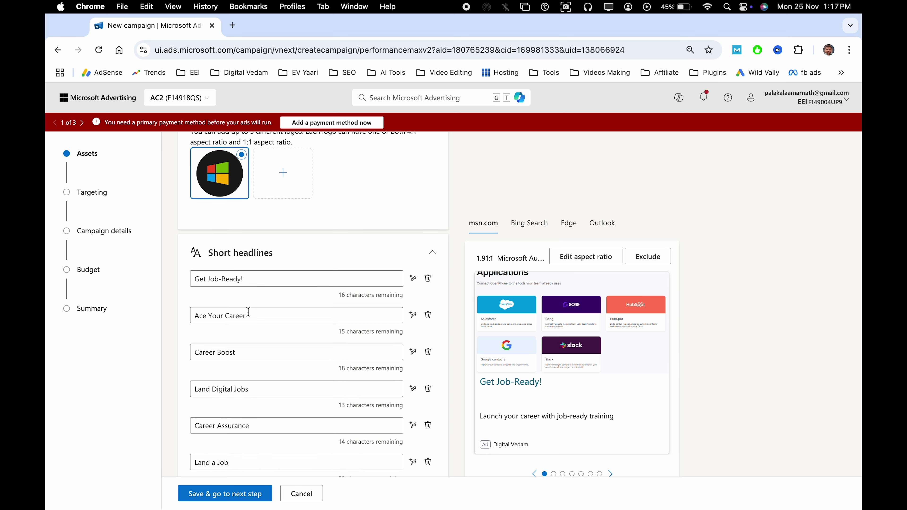
scroll(249, 312, down, 12)
click(226, 259)
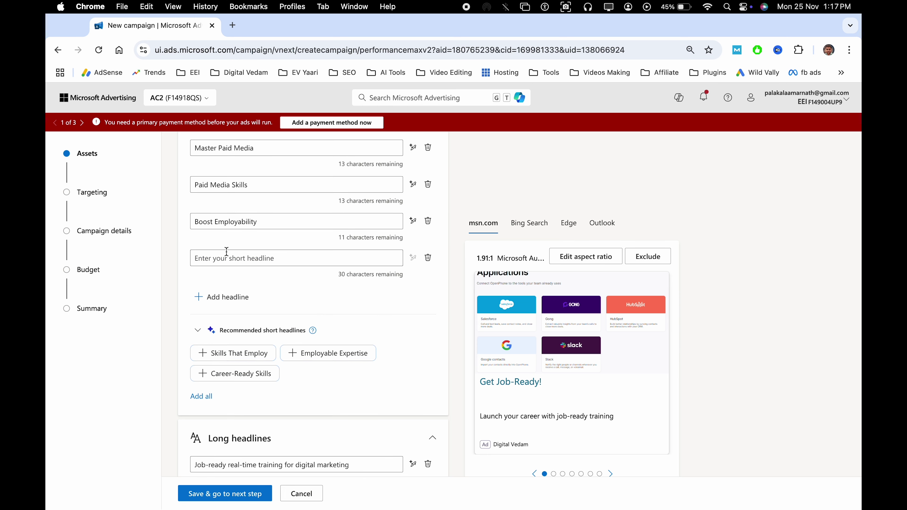
click(240, 298)
click(242, 336)
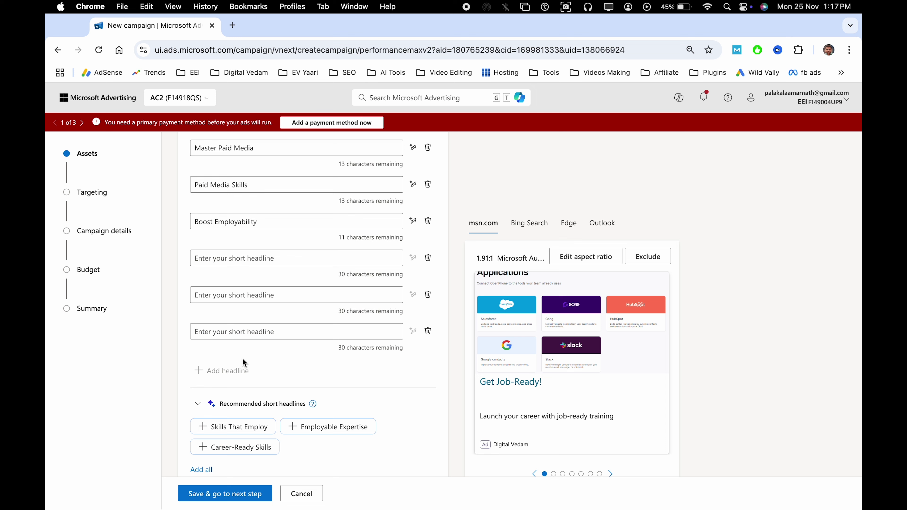
click(428, 258)
click(428, 258)
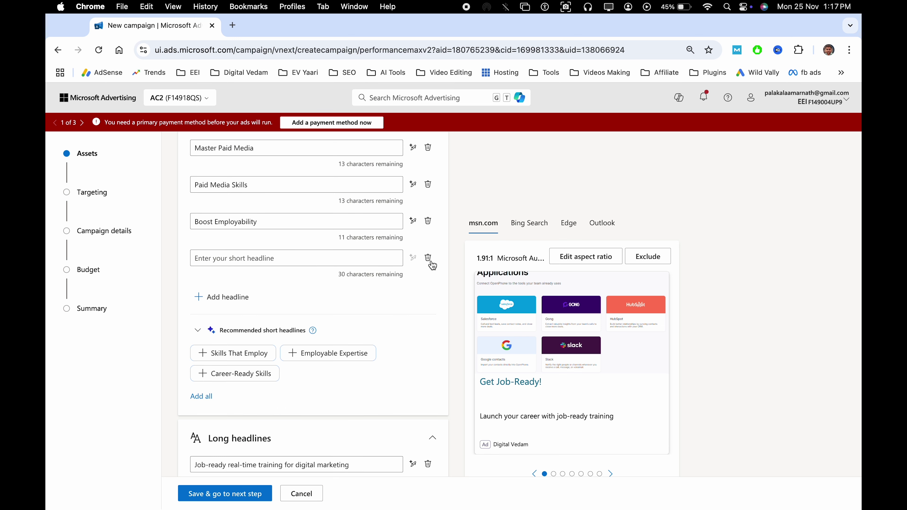
click(428, 257)
Step: Add the recommended short headlines Skills That Employ, Employable Expertise and Career-Ready Skills
click(275, 221)
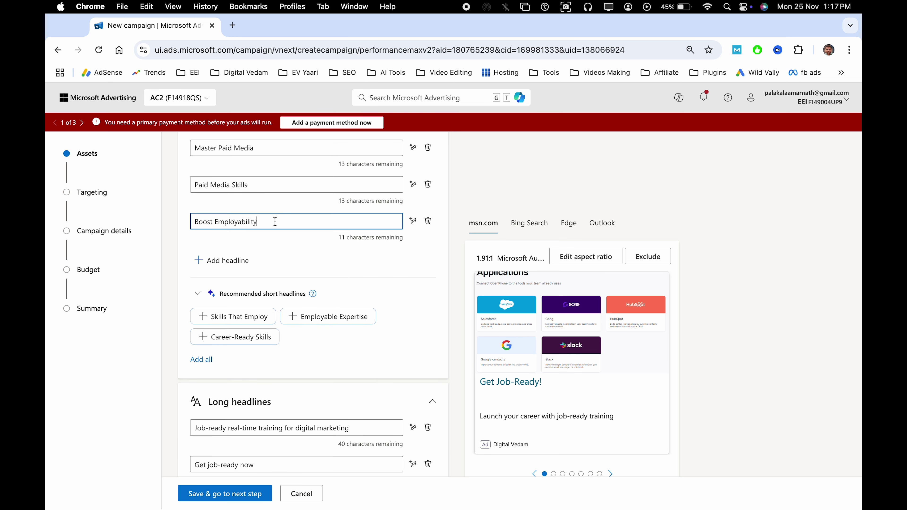
click(250, 318)
click(257, 353)
click(271, 391)
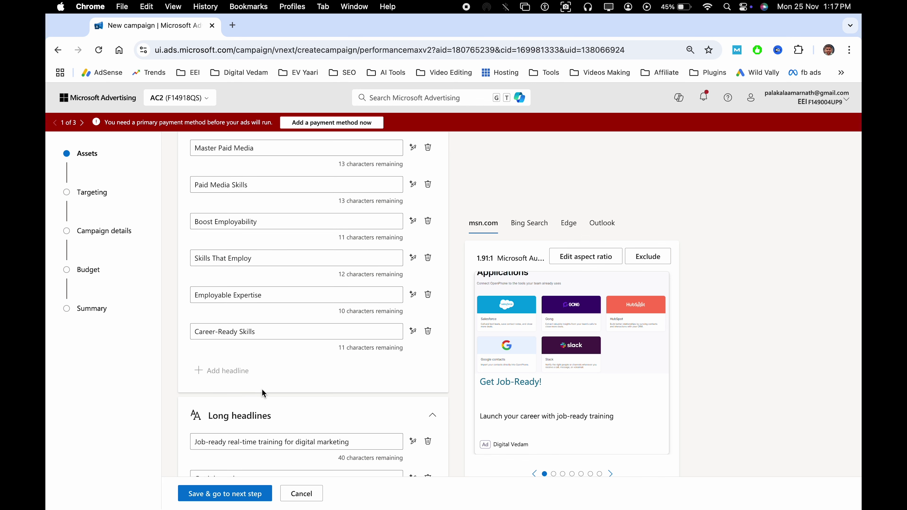
Step: Add an empty fifth entry to the long headlines without choosing a suggestion
scroll(311, 366, down, 5)
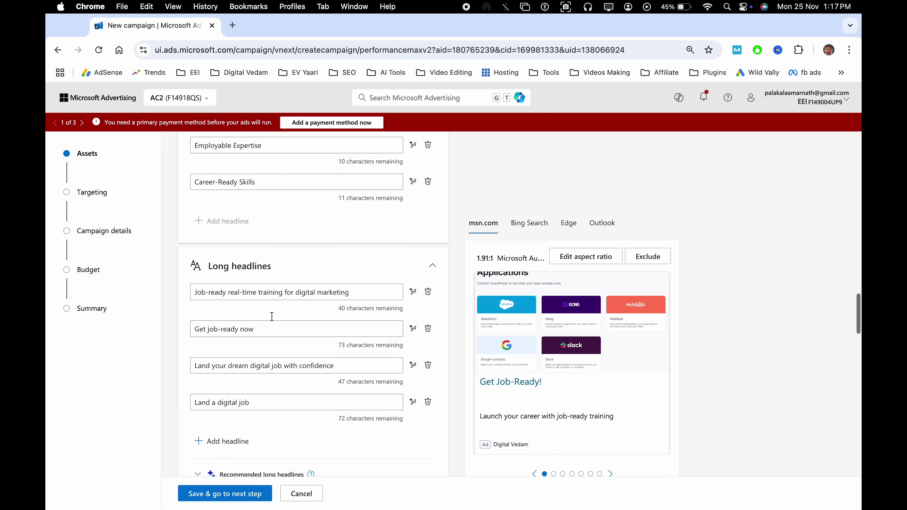
triple_click(249, 292)
triple_click(363, 286)
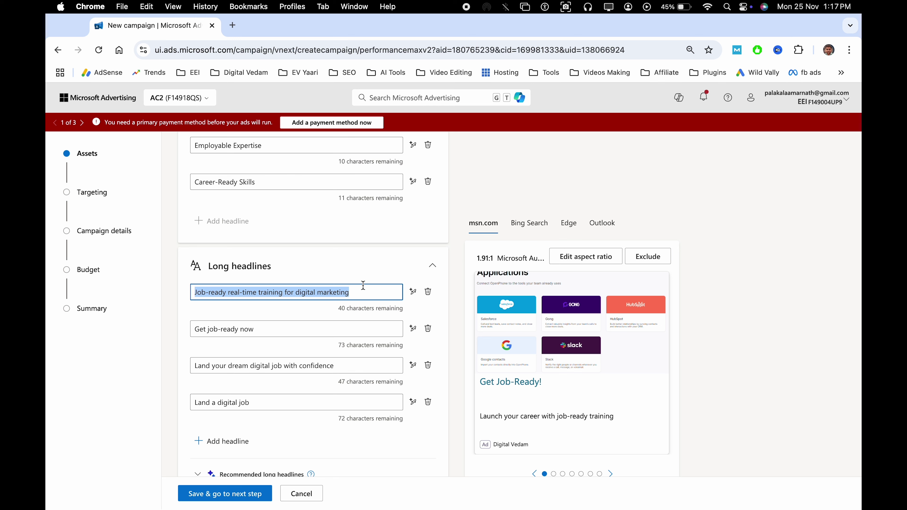
scroll(334, 391, down, 3)
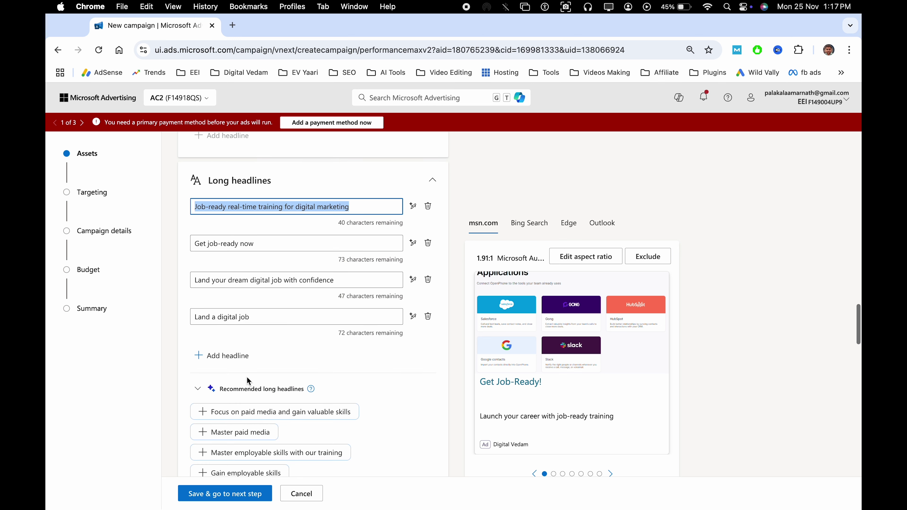
click(244, 358)
click(277, 353)
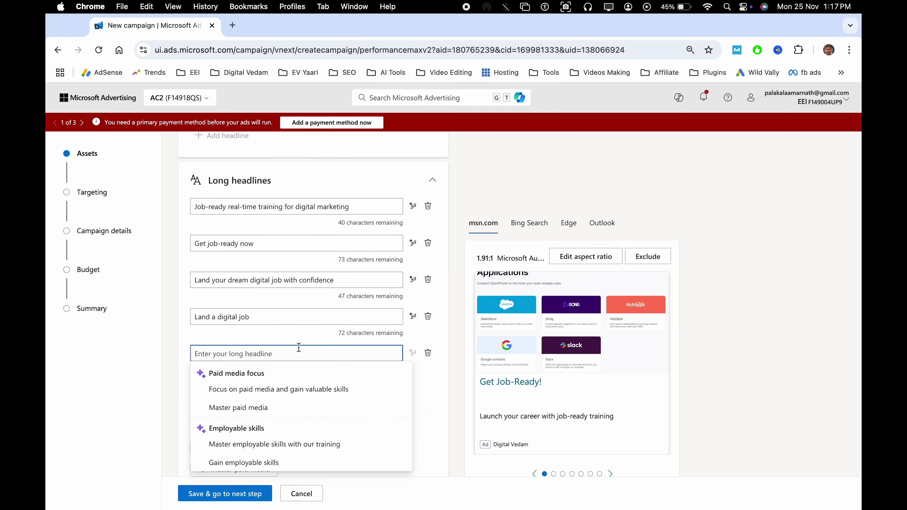
click(443, 377)
Step: Fill the empty fifth description with the suggestion "Acquire employable skills for real-world impact"
scroll(352, 375, up, 10)
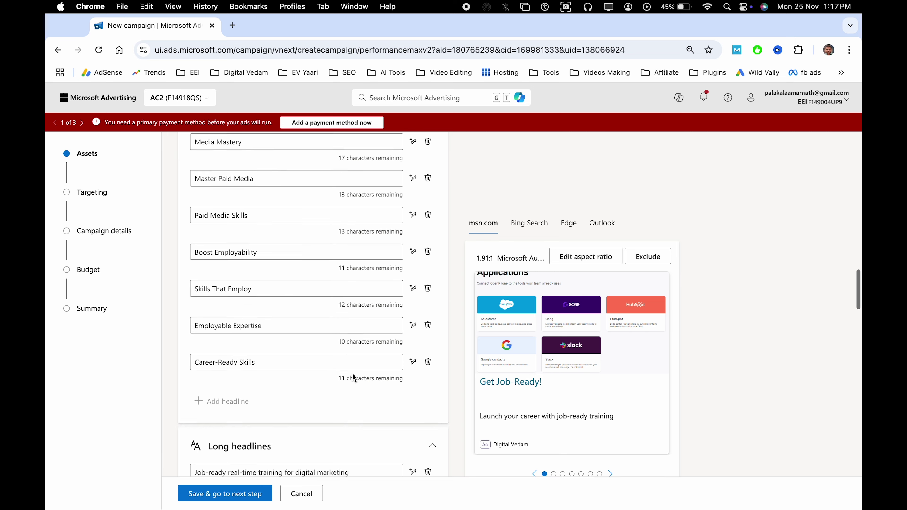
scroll(370, 336, down, 15)
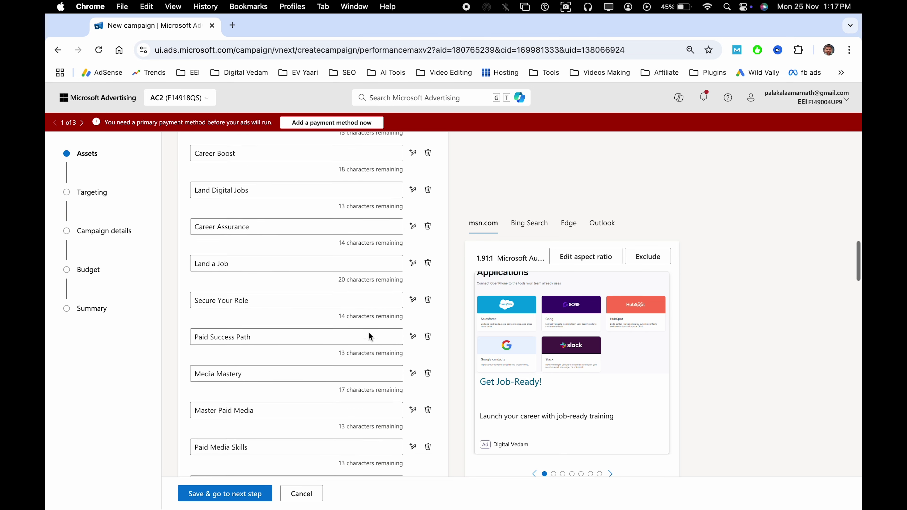
scroll(368, 363, down, 8)
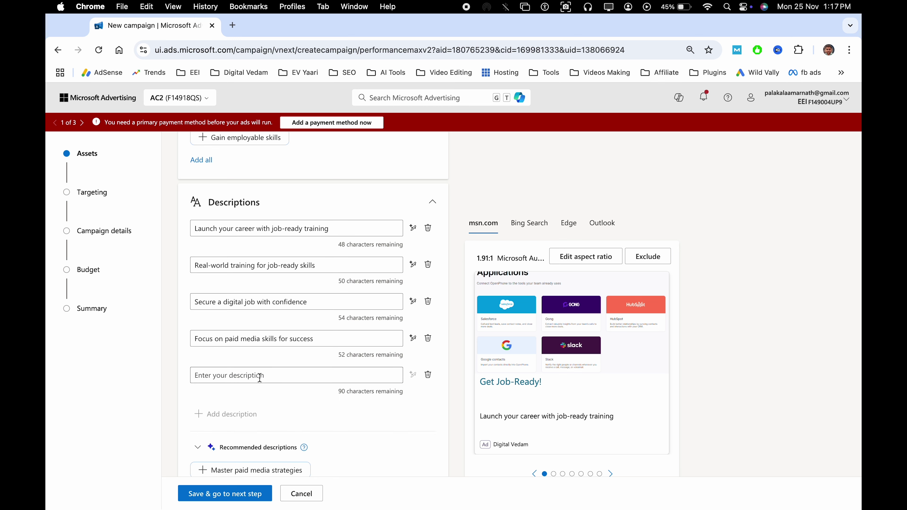
click(260, 378)
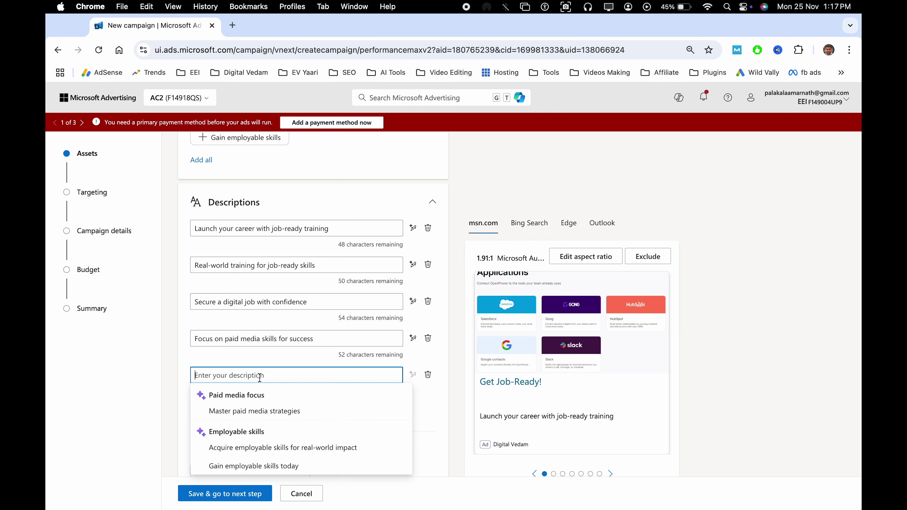
click(285, 449)
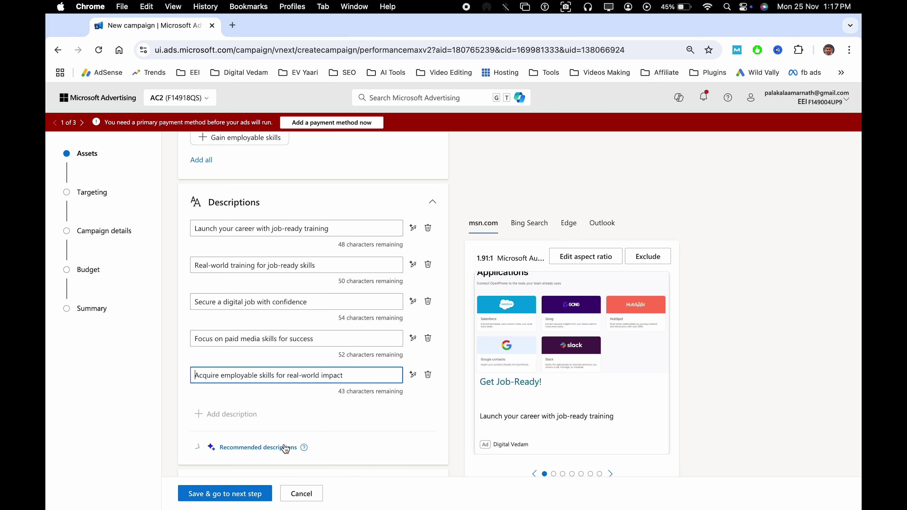
triple_click(335, 381)
click(391, 408)
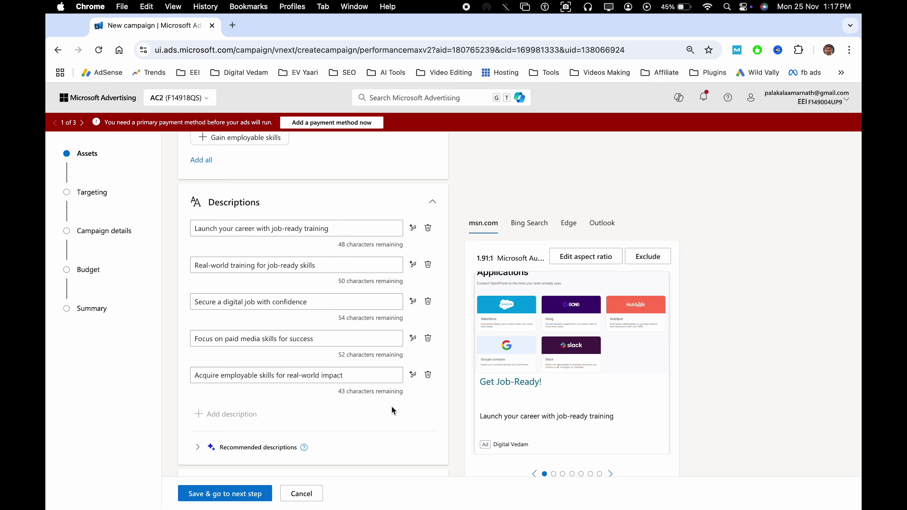
Step: Keep Digital Vedam as the business name and set the call-to-action to Get Demo
scroll(391, 407, down, 5)
click(337, 343)
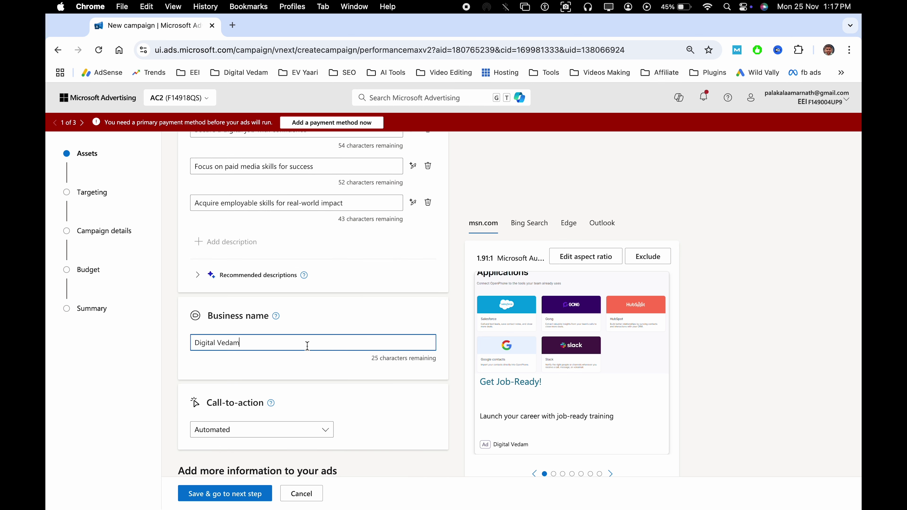
click(350, 371)
scroll(349, 371, down, 5)
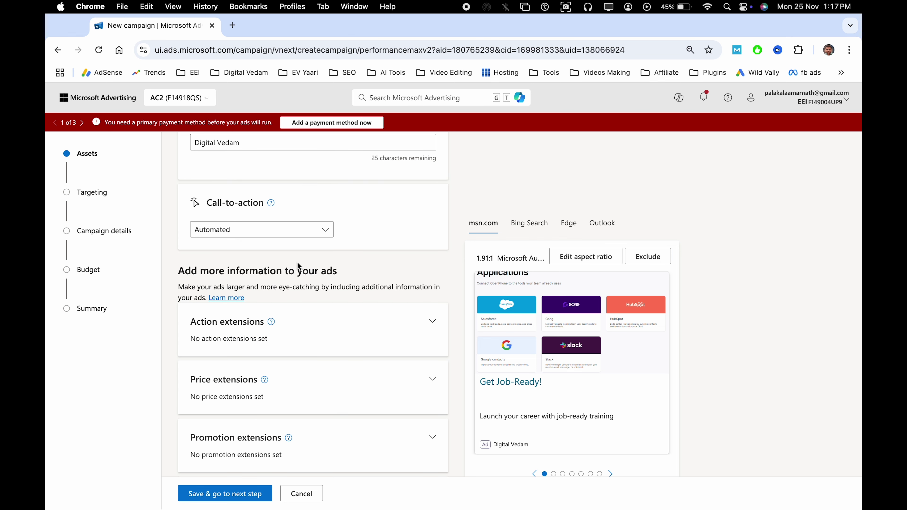
click(274, 237)
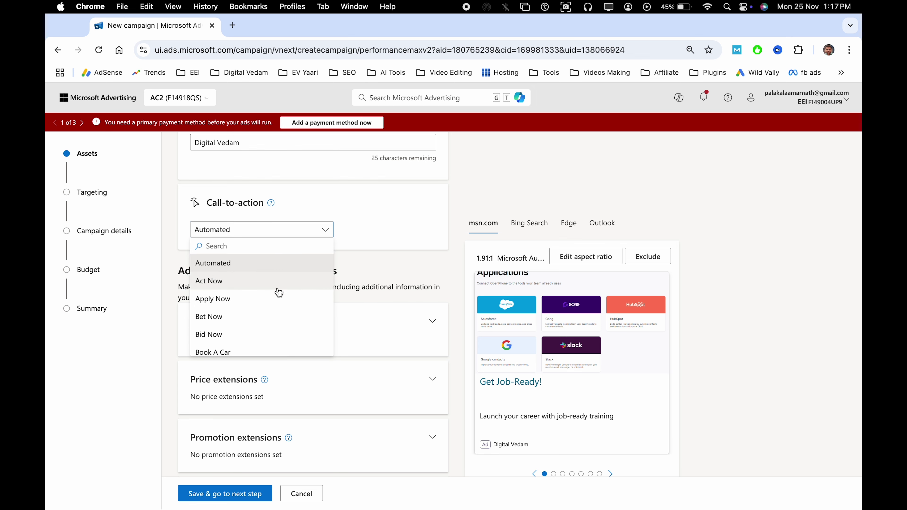
scroll(278, 307, down, 5)
scroll(278, 307, down, 1)
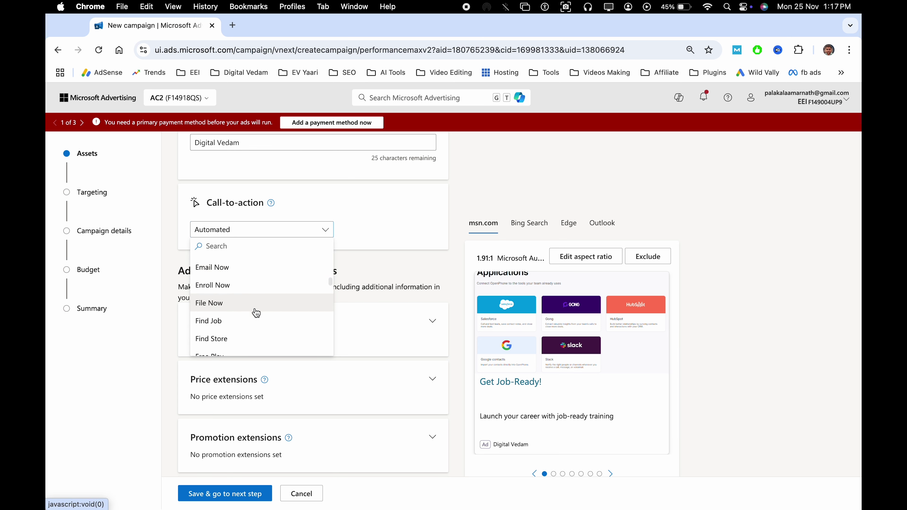
scroll(271, 315, down, 4)
scroll(290, 299, down, 5)
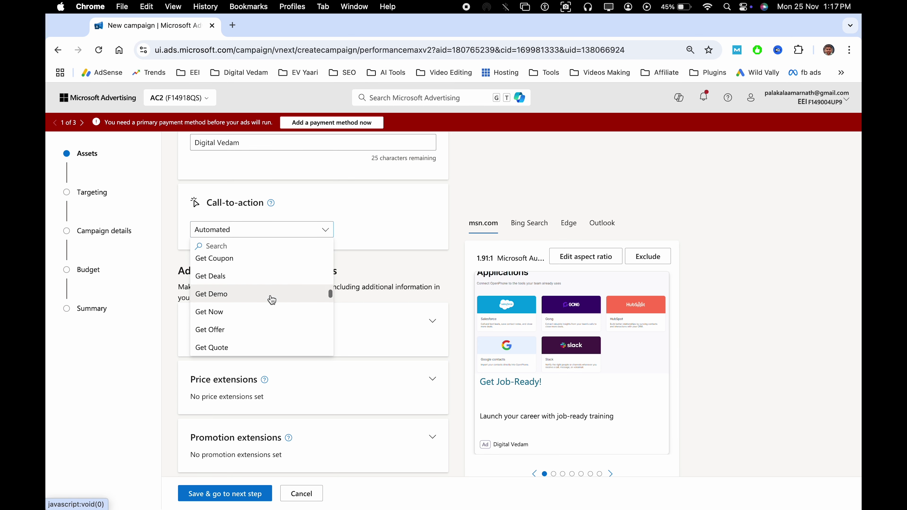
click(238, 261)
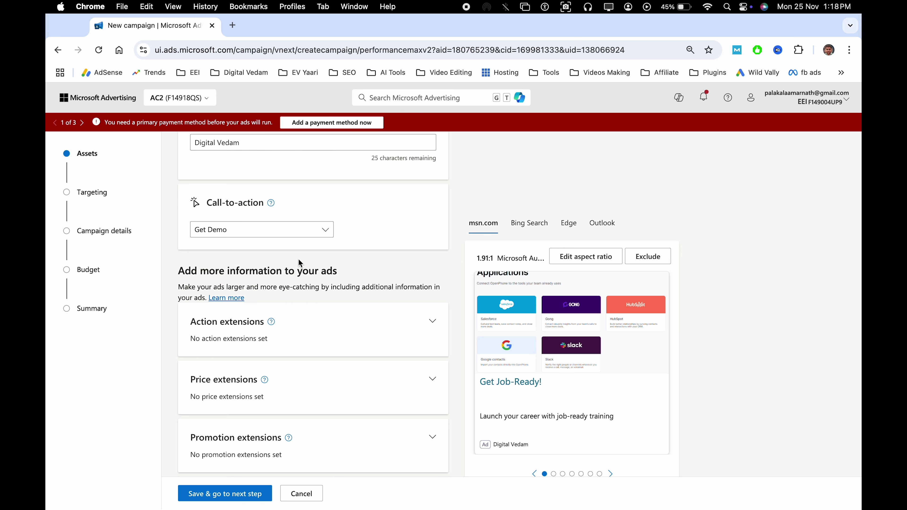
Step: Read the note about adding more information to the ads and browse the remaining call-to-action options
triple_click(308, 269)
click(377, 273)
triple_click(296, 282)
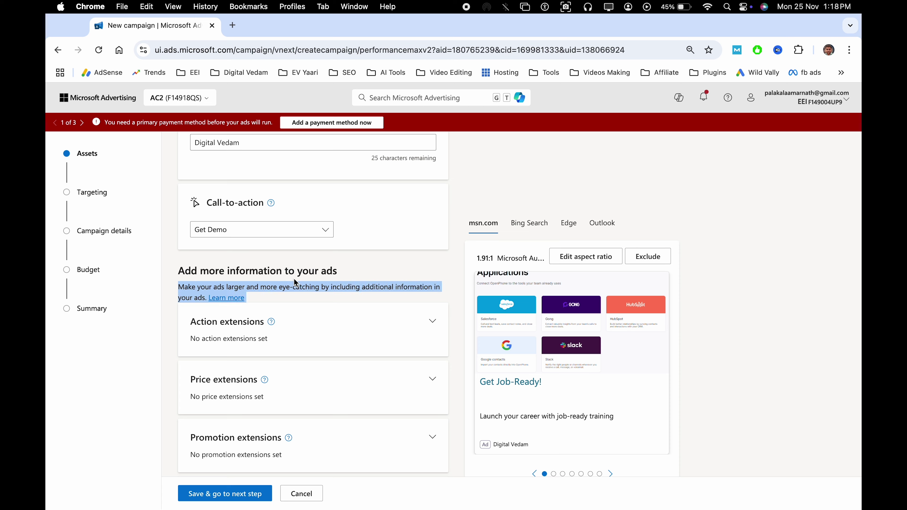
click(290, 234)
scroll(283, 301, down, 5)
scroll(282, 301, down, 15)
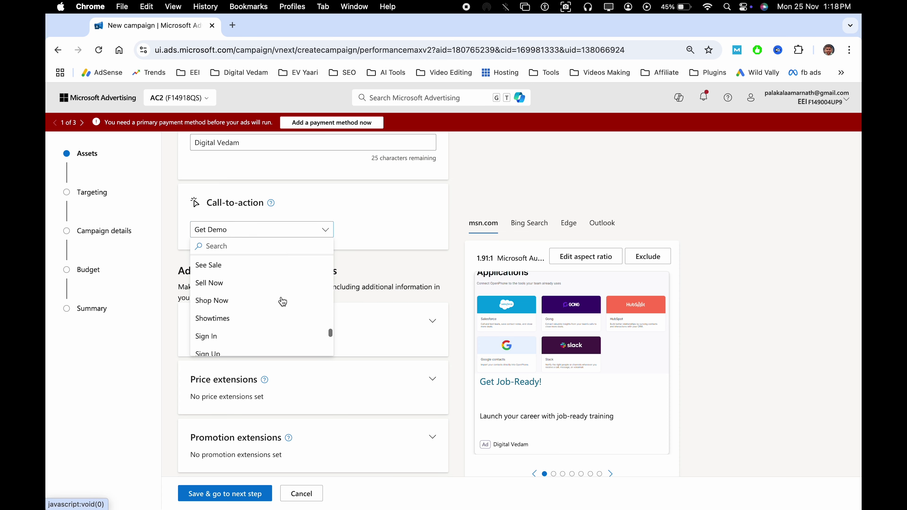
scroll(285, 277, up, 10)
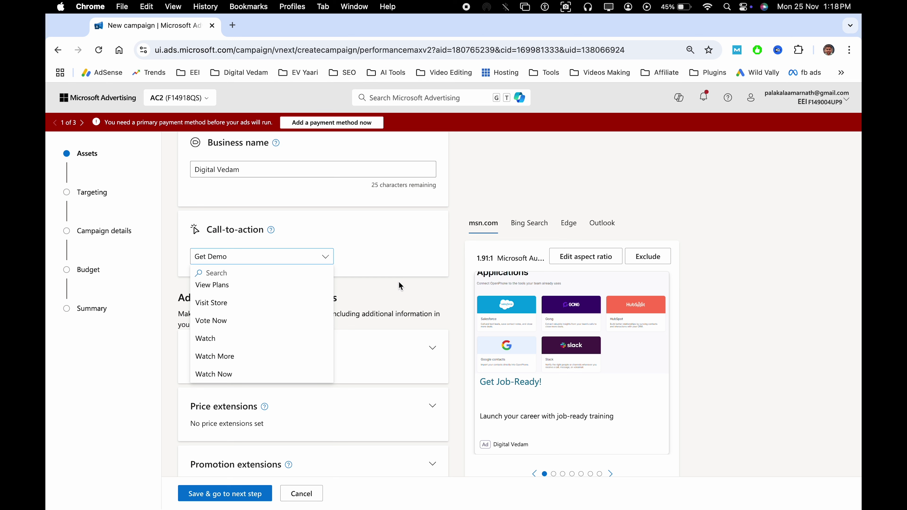
click(399, 282)
Step: Expand the action extensions and the additional assets, and review the extension types available for the ads
scroll(341, 289, down, 4)
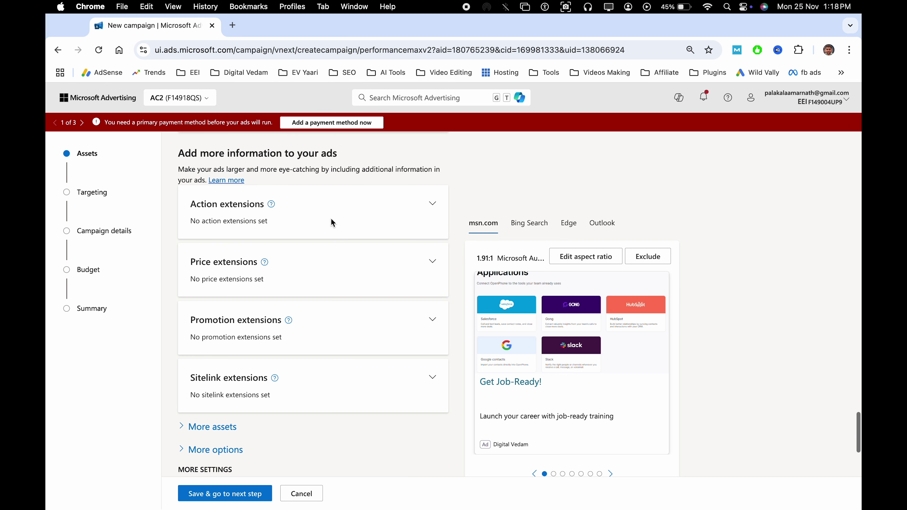
click(329, 216)
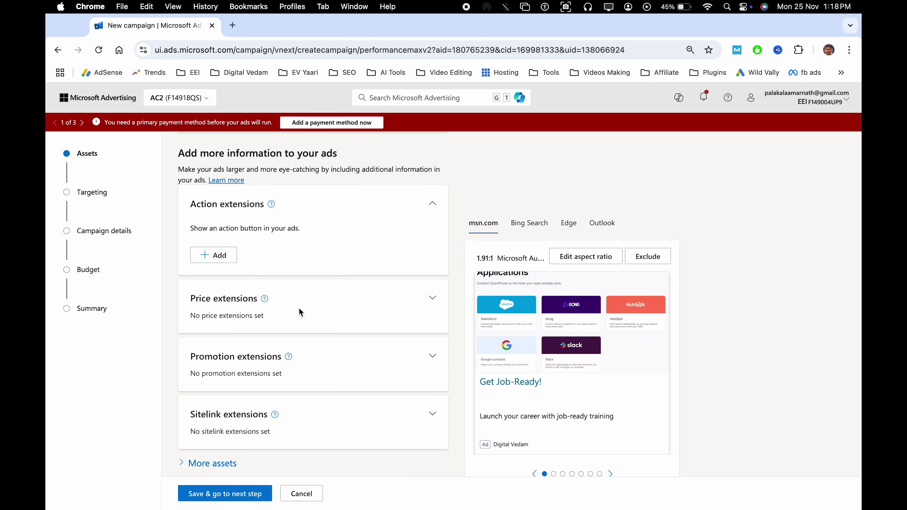
scroll(300, 312, down, 3)
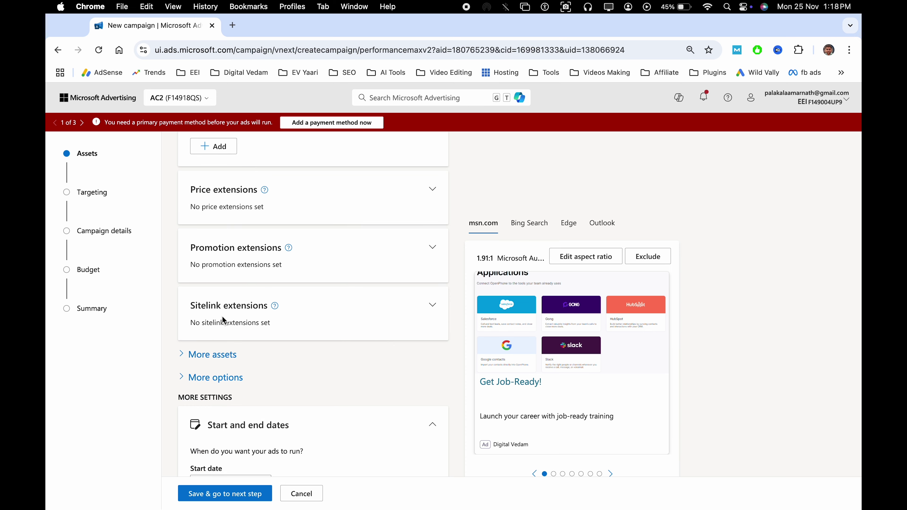
scroll(315, 331, down, 3)
click(210, 243)
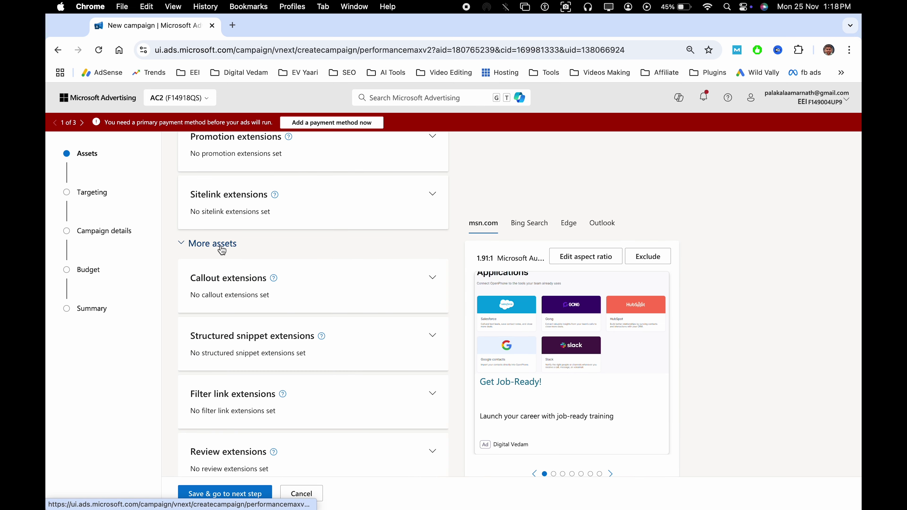
scroll(332, 308, down, 10)
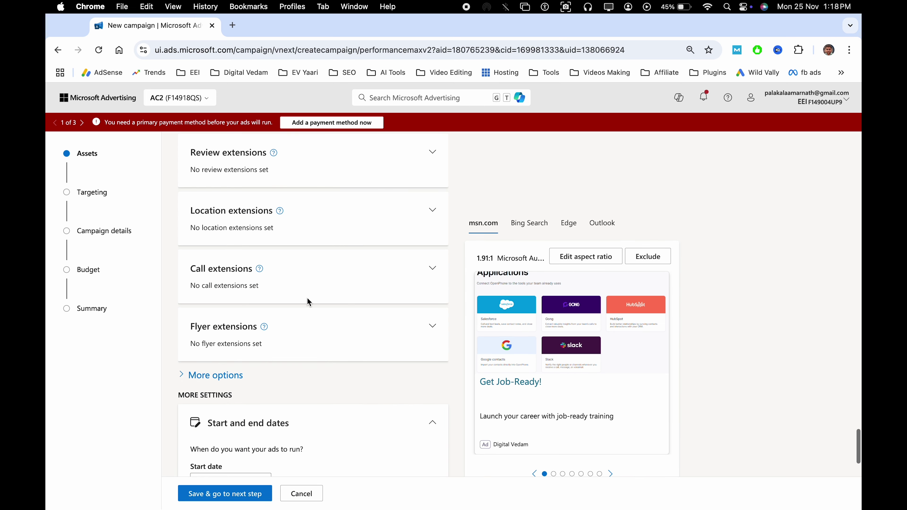
scroll(332, 254, up, 15)
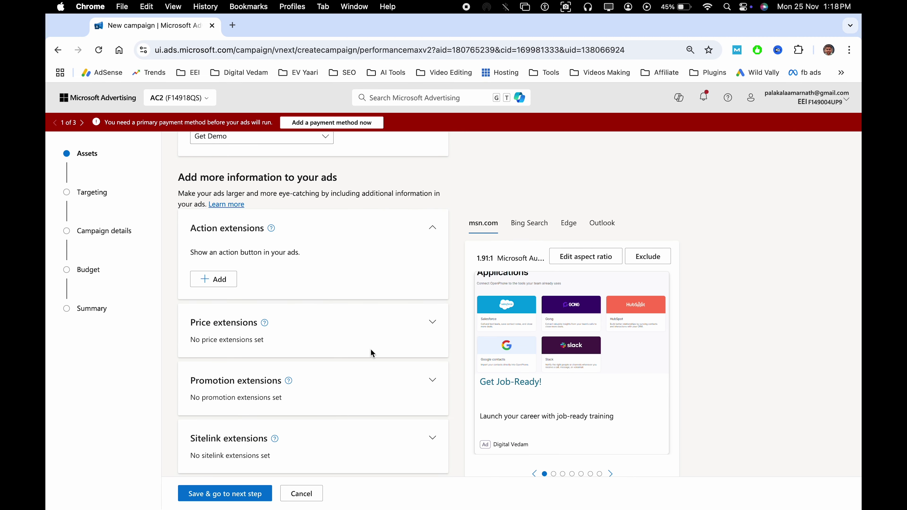
Step: Preview the Bing Search ad in its landscape image version and its text search version
click(529, 223)
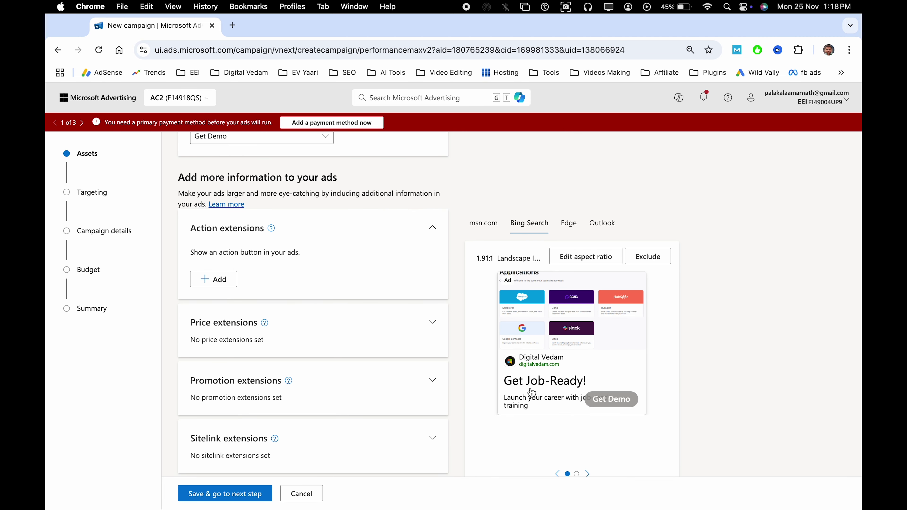
scroll(536, 452, down, 3)
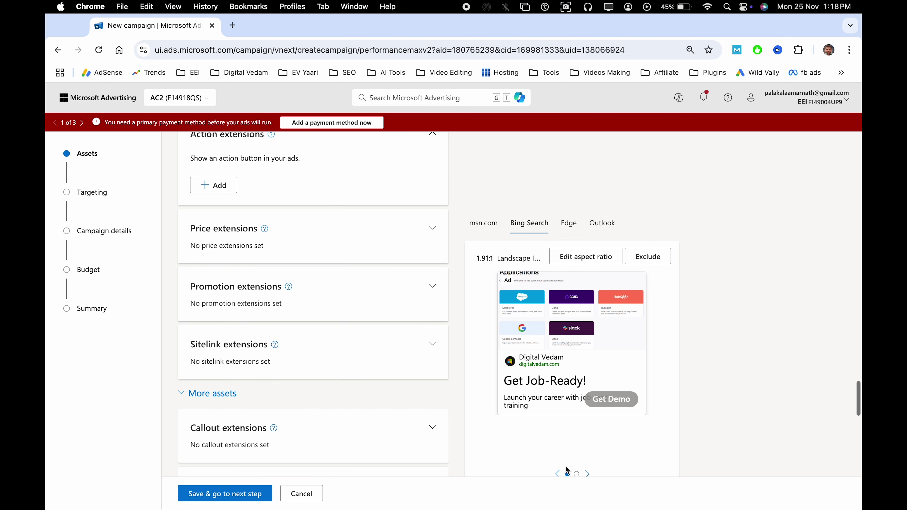
click(577, 474)
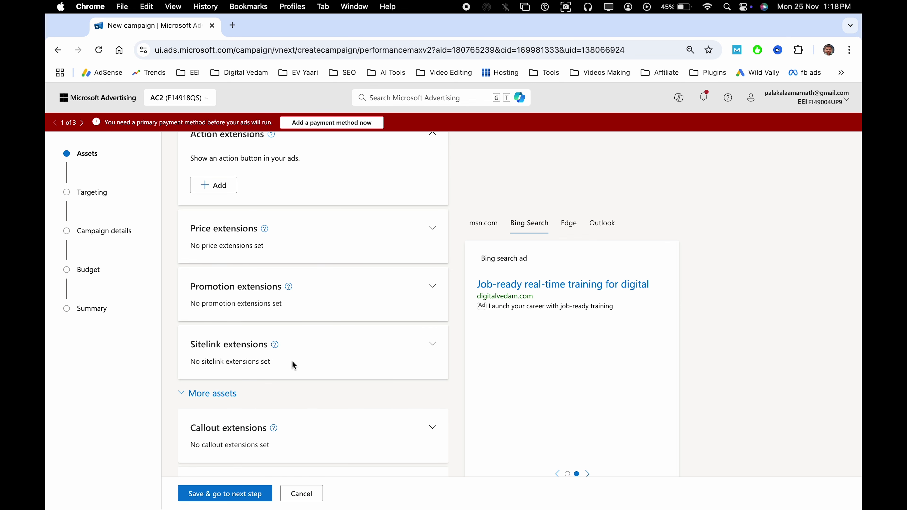
Step: Review the start and end date settings, keep No end date, and save the assets to continue to targeting
scroll(292, 361, down, 15)
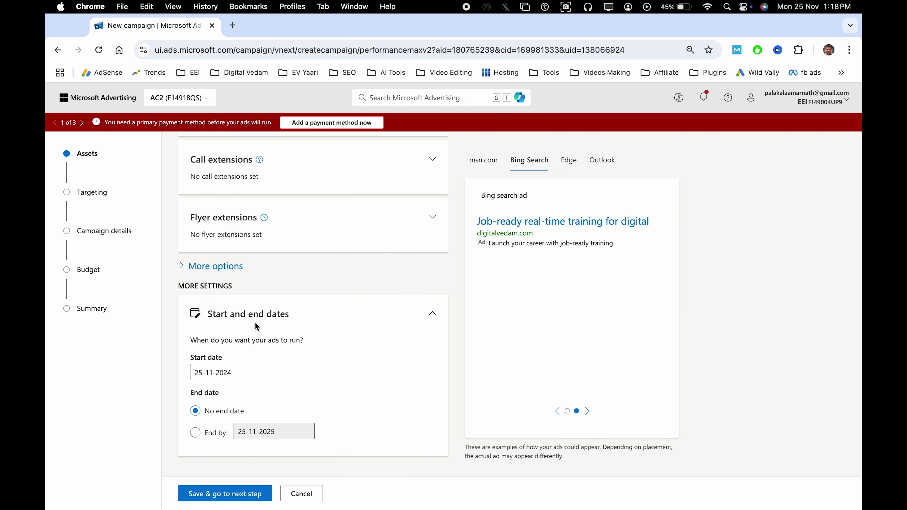
click(210, 374)
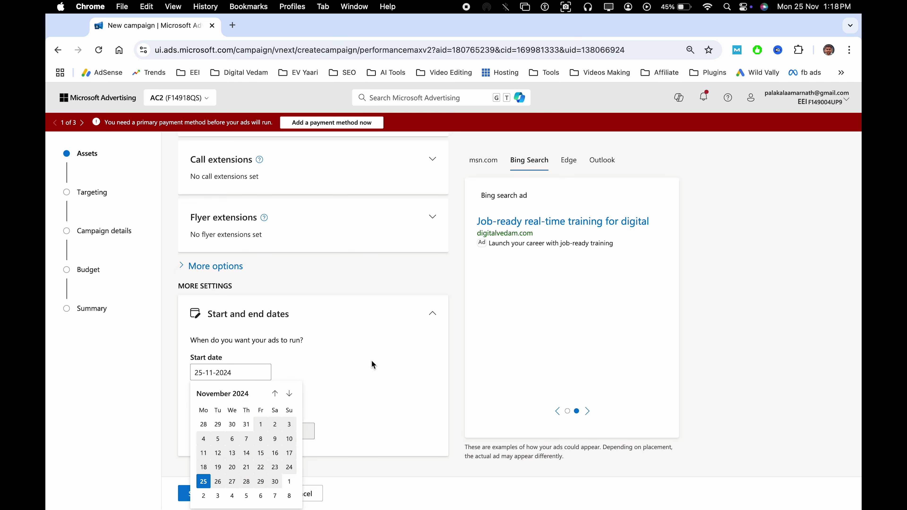
click(371, 361)
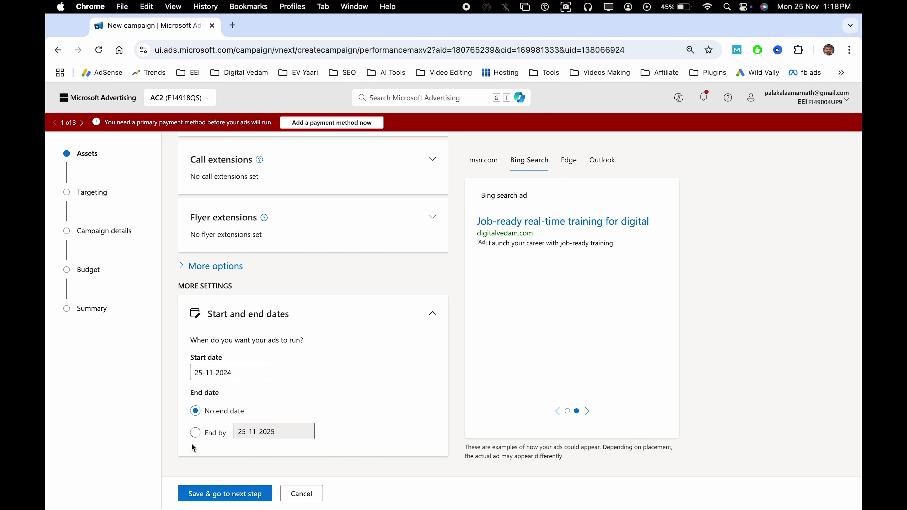
scroll(294, 317, up, 15)
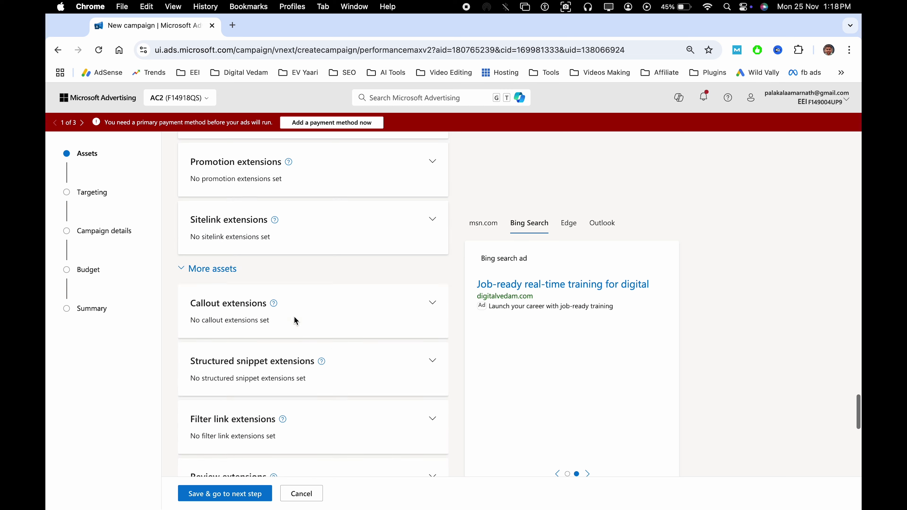
click(200, 496)
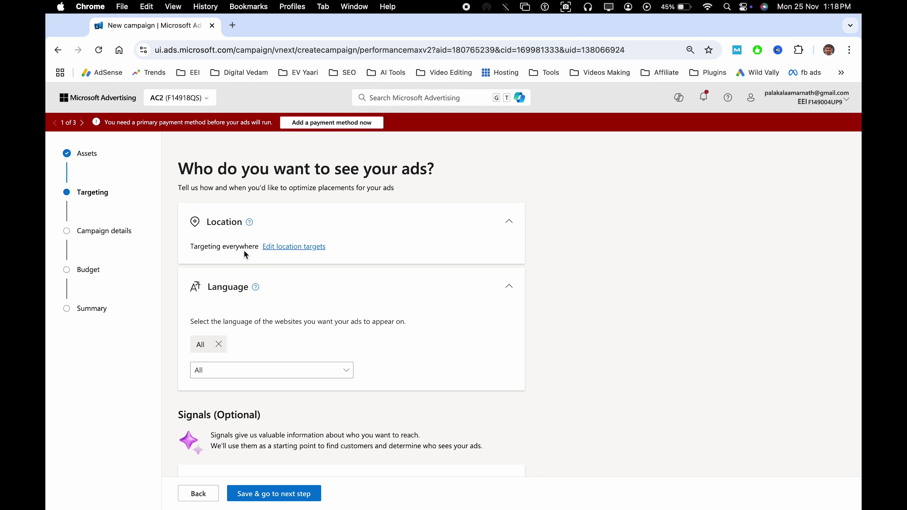
Step: Limit the location targeting to specific locations and target the city of London, England, United Kingdom
click(281, 248)
scroll(314, 312, down, 2)
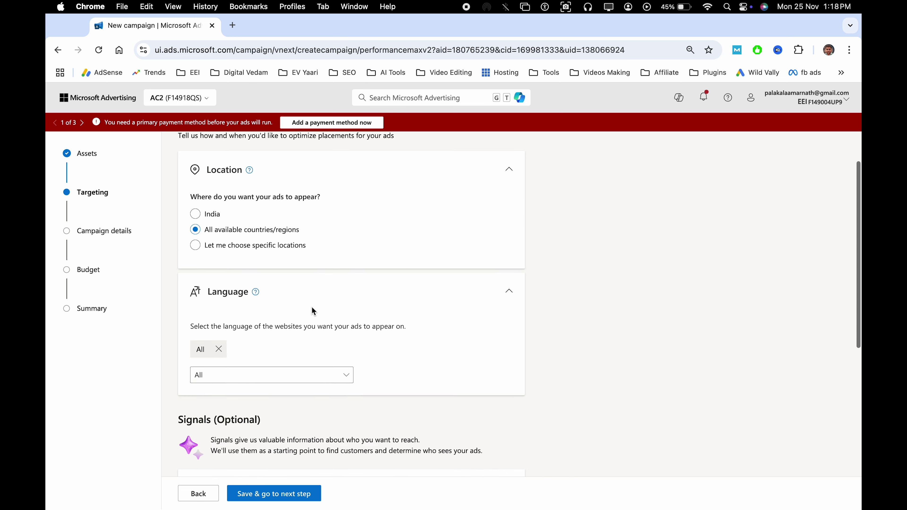
scroll(313, 311, down, 2)
click(196, 203)
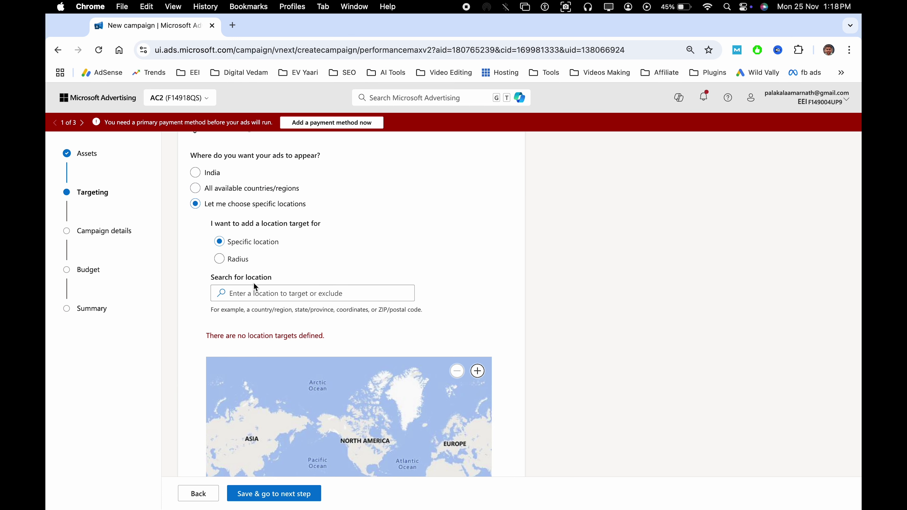
click(263, 293)
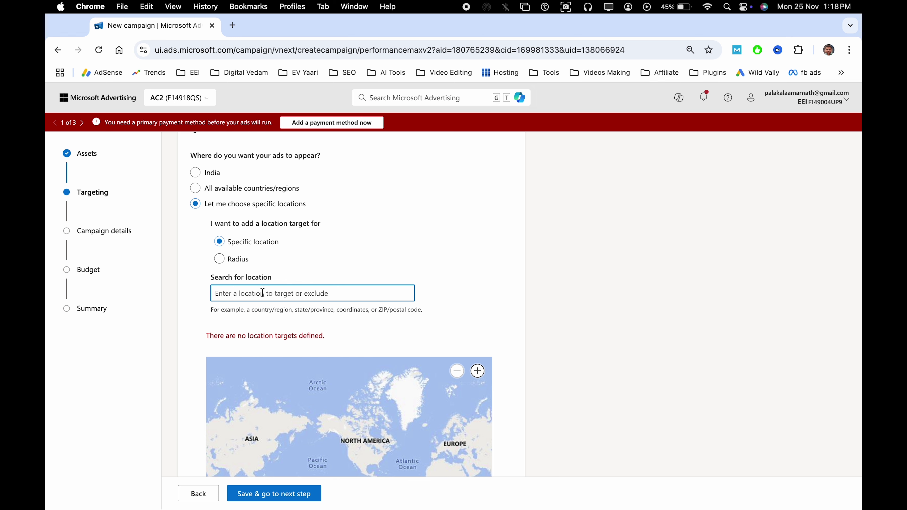
text(london)
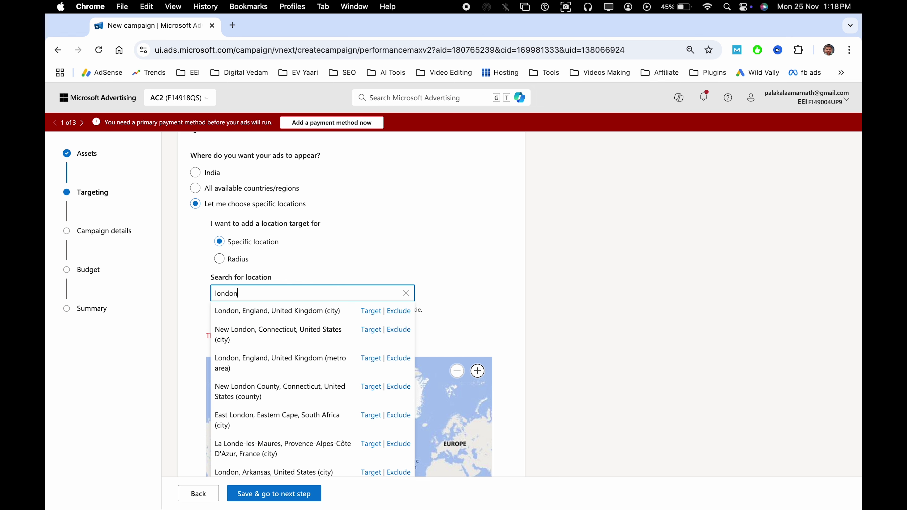
click(370, 310)
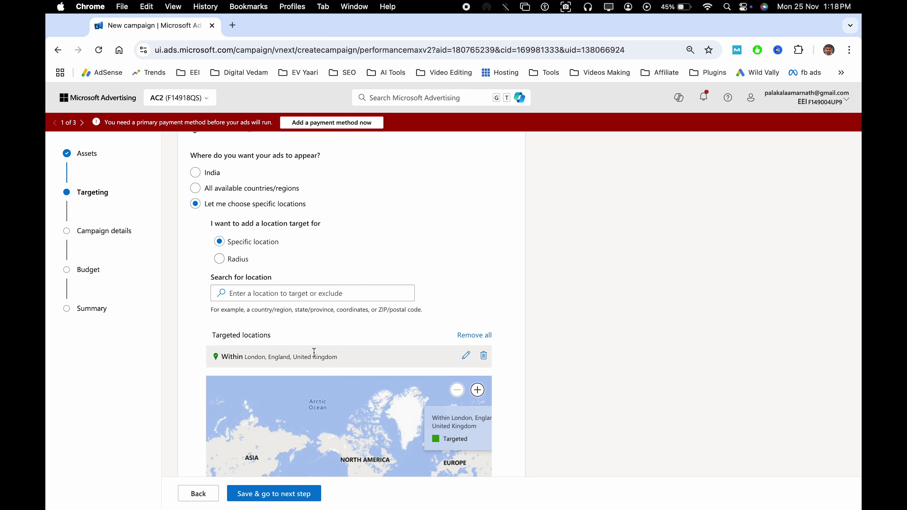
Step: Replace All with English as the language of the websites where the ads appear
scroll(314, 352, down, 15)
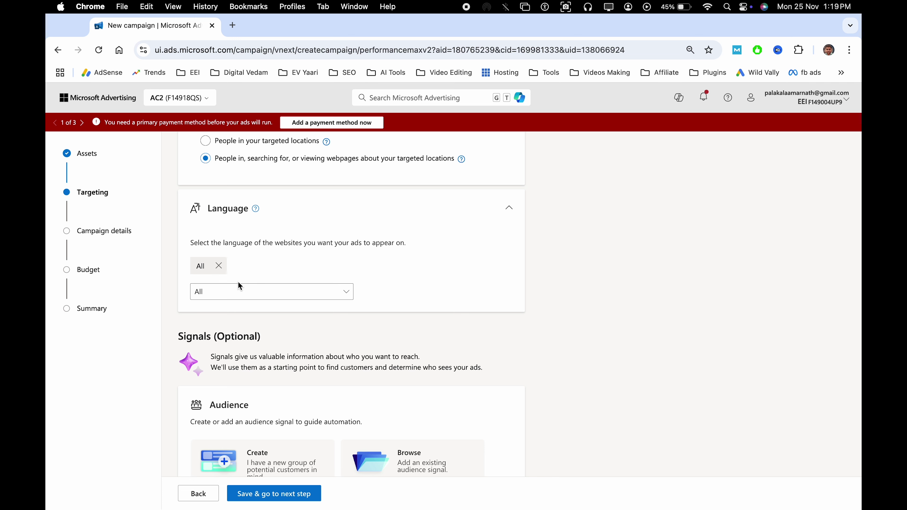
click(219, 265)
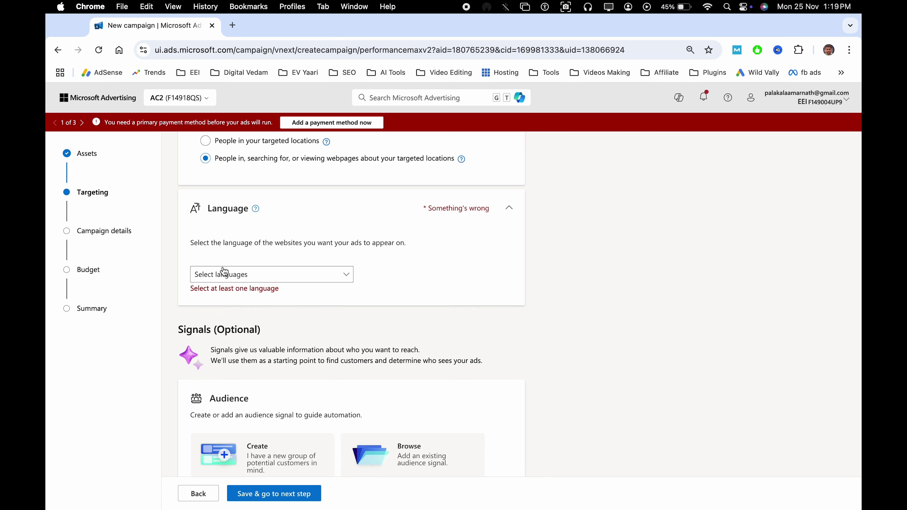
scroll(285, 281, down, 2)
click(261, 205)
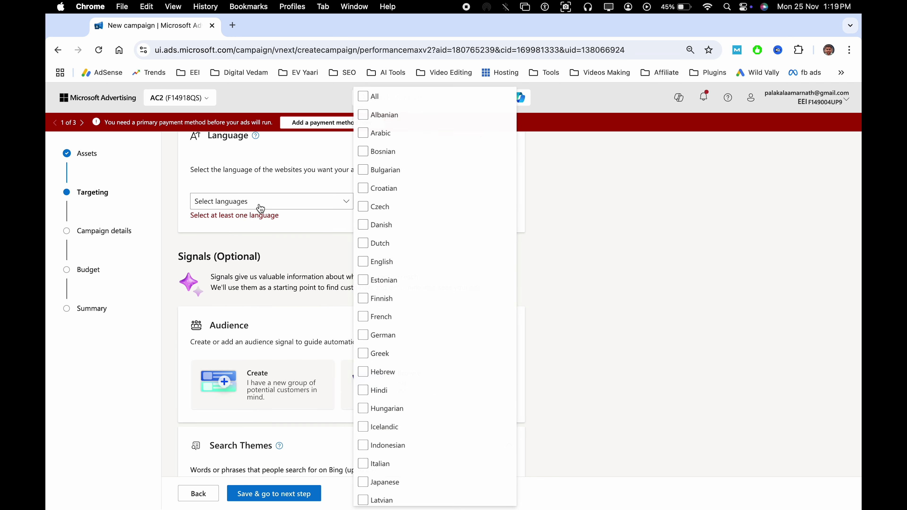
click(423, 207)
click(379, 264)
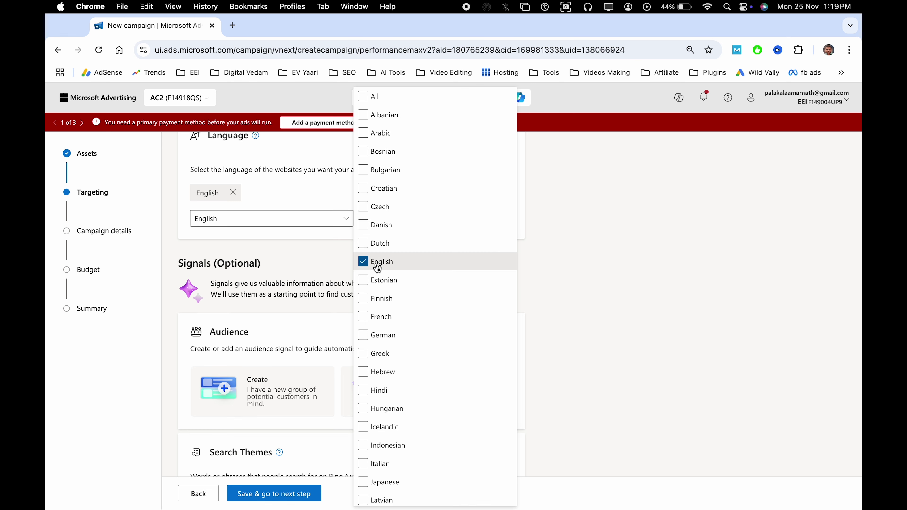
click(240, 246)
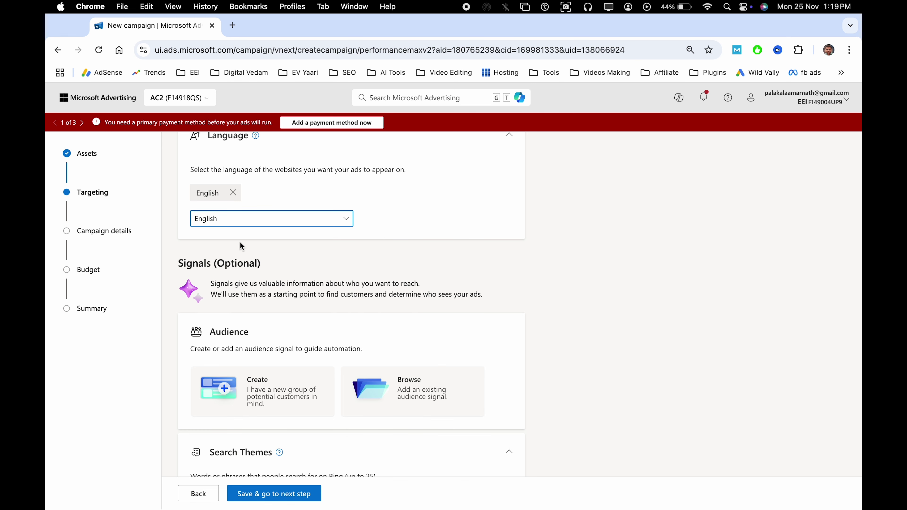
Step: Read the note about optional signals and add "accouting software" as a search theme
triple_click(293, 287)
click(402, 307)
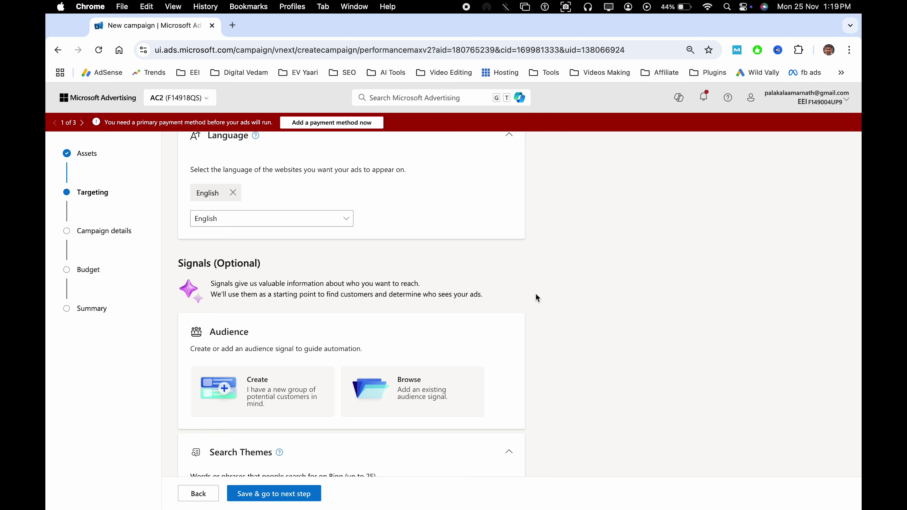
scroll(538, 298, down, 3)
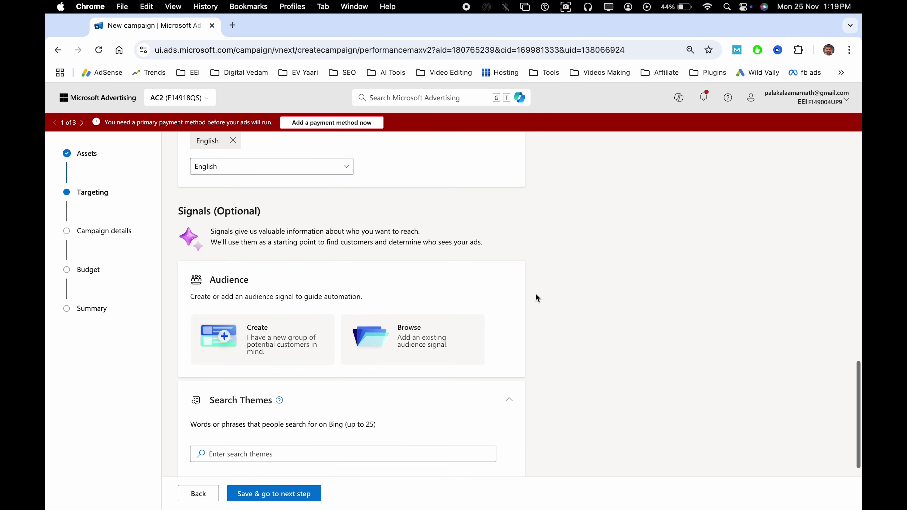
click(259, 432)
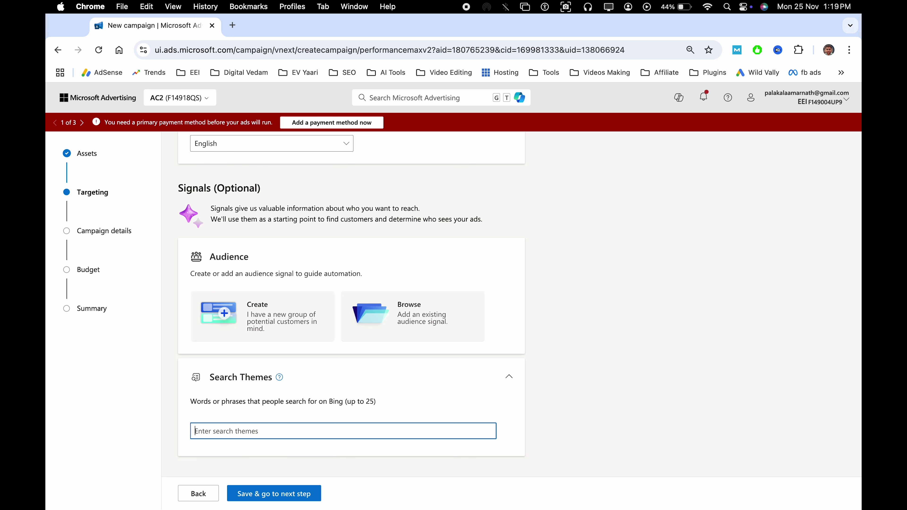
text(accouting software)
key(Return)
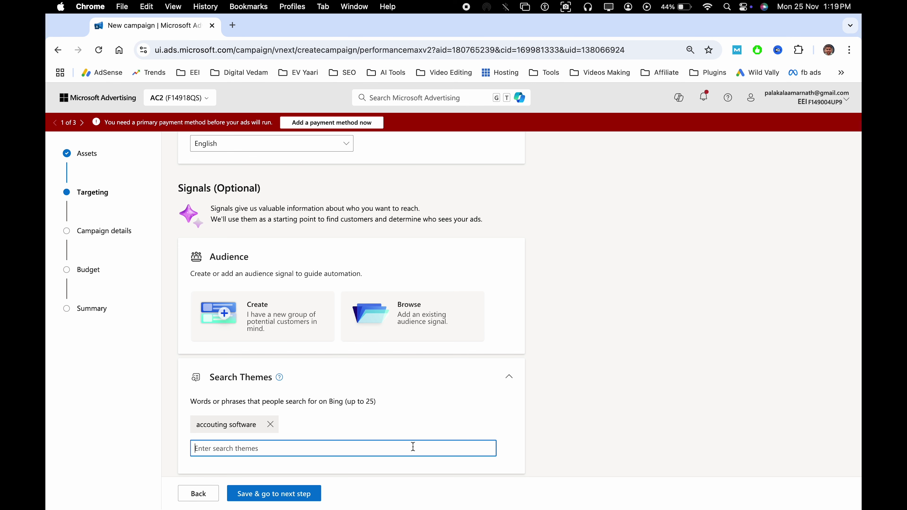
scroll(413, 447, down, 1)
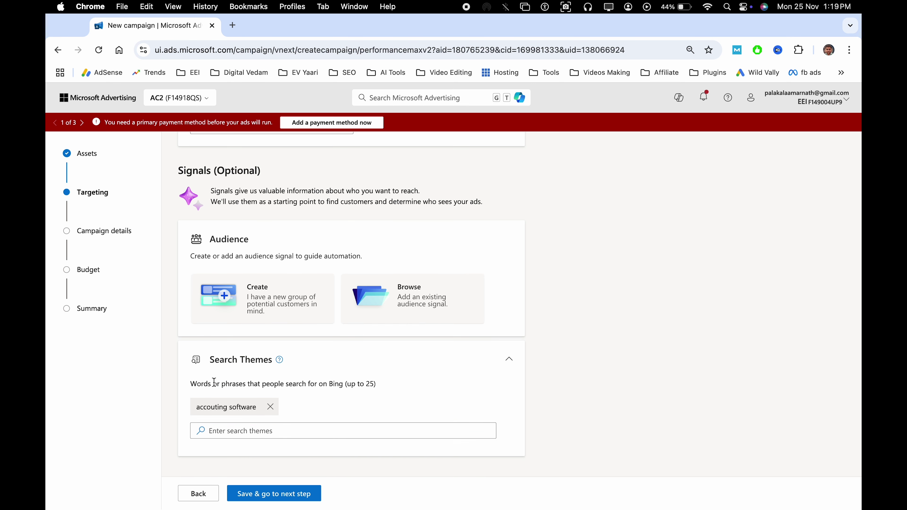
triple_click(230, 383)
click(298, 380)
scroll(337, 379, up, 2)
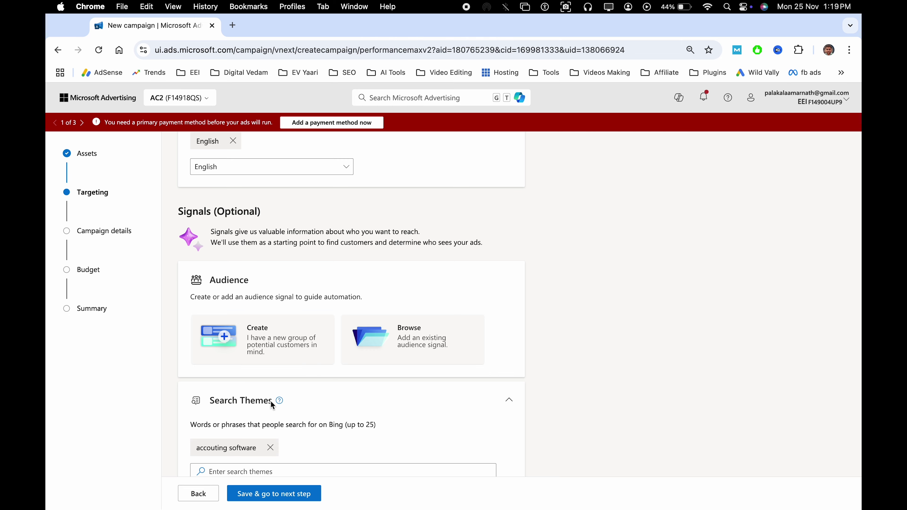
Step: Look through the in-market interests and the first-party audience list types available for a new audience signal, adding none
click(267, 353)
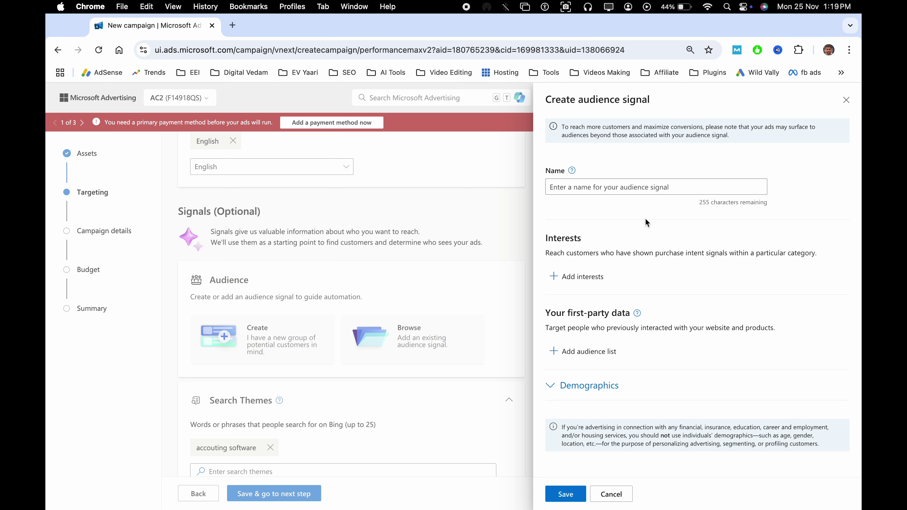
click(593, 277)
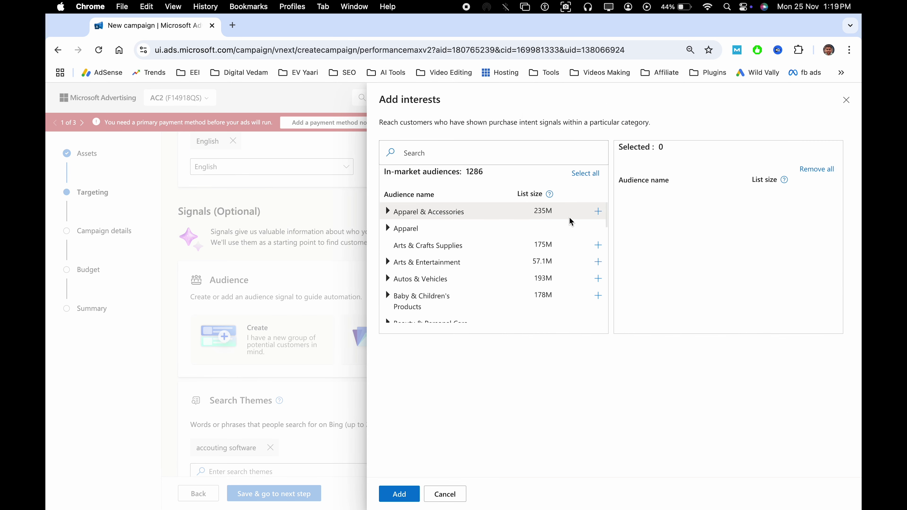
click(459, 491)
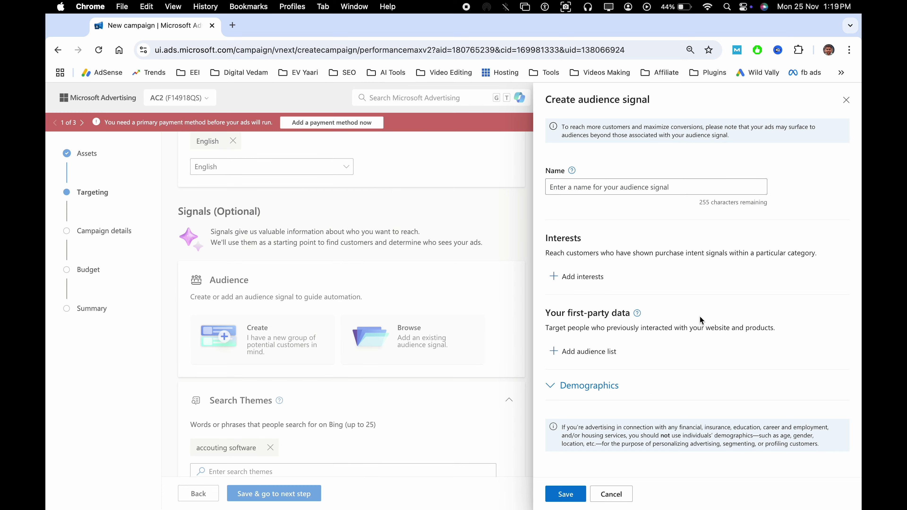
click(602, 352)
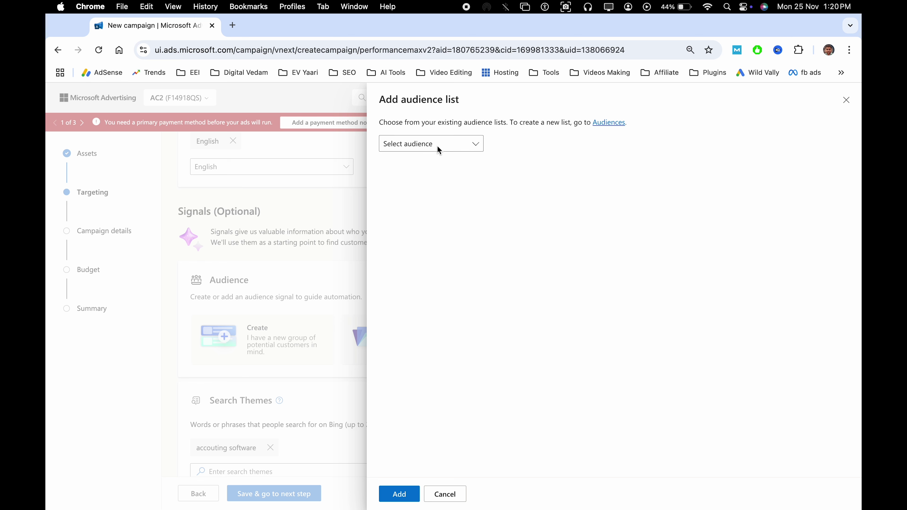
click(439, 149)
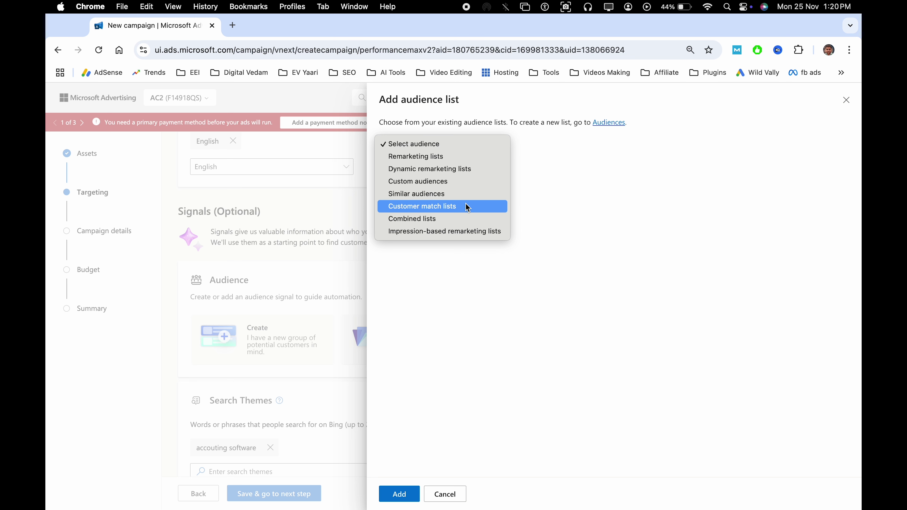
click(479, 277)
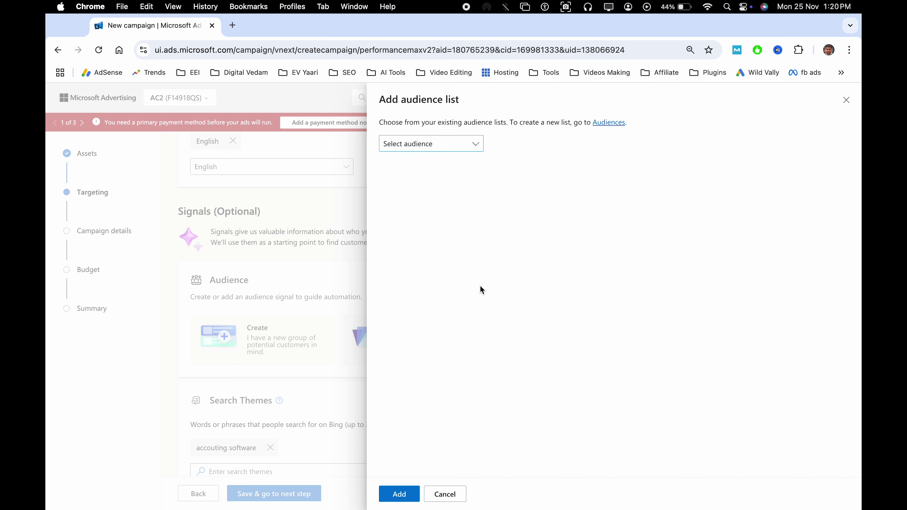
click(456, 493)
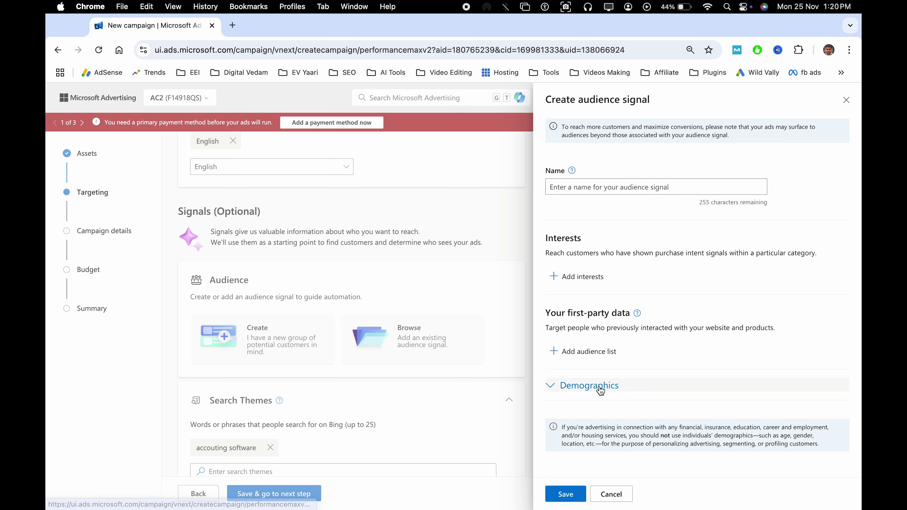
Step: Examine the age and gender demographics of the new audience signal and close it without saving
click(607, 386)
scroll(661, 286, down, 4)
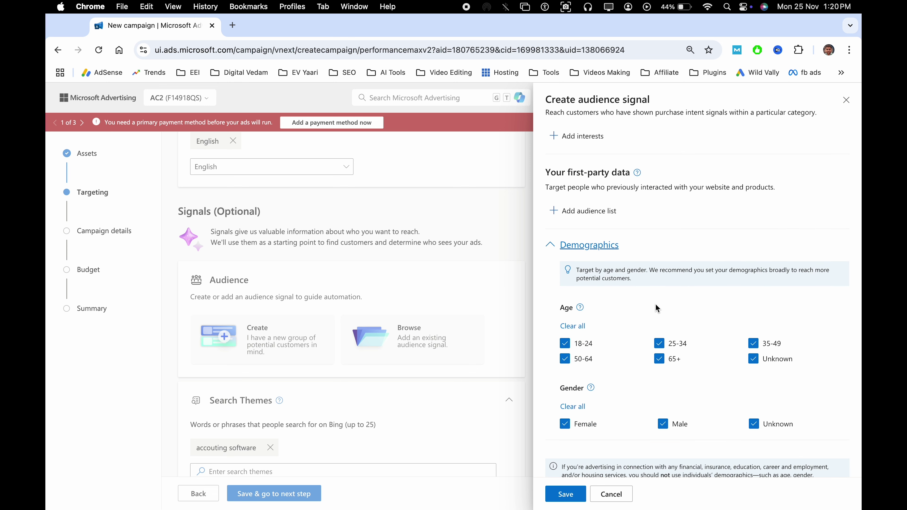
scroll(657, 309, down, 1)
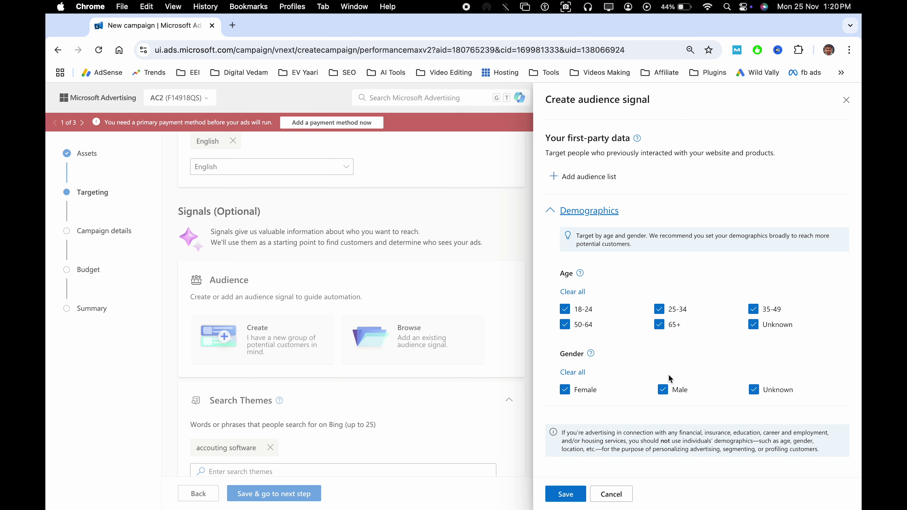
click(667, 391)
click(667, 391)
click(611, 494)
Step: Save the targeting without an audience signal and rename the campaign to PerformanceMax-Campaign_test
scroll(337, 390, down, 1)
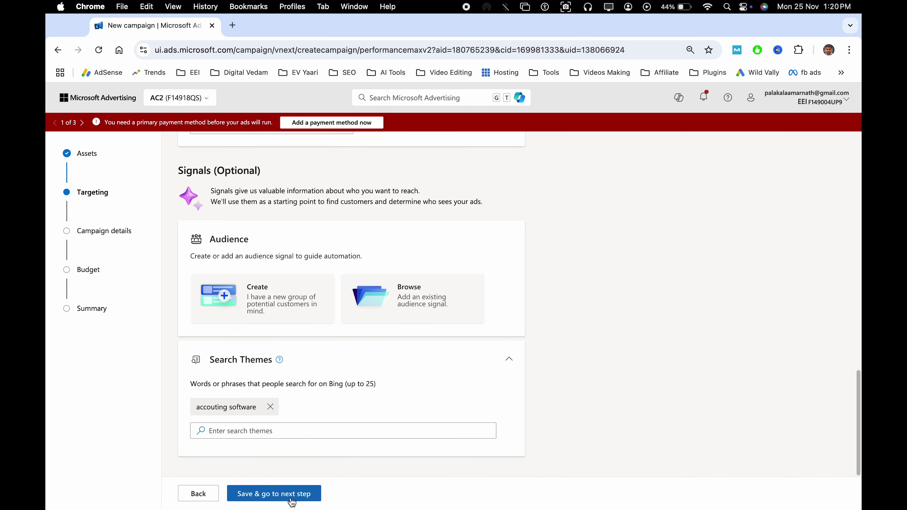
click(274, 500)
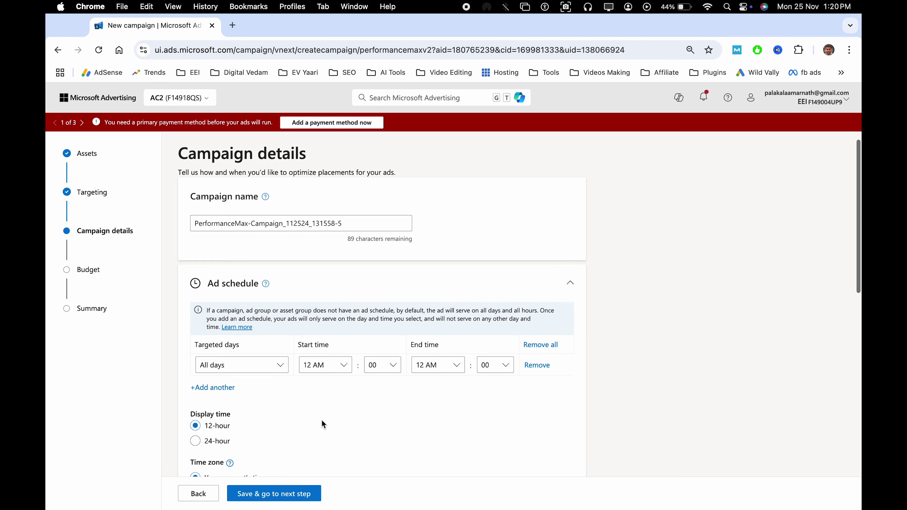
triple_click(274, 234)
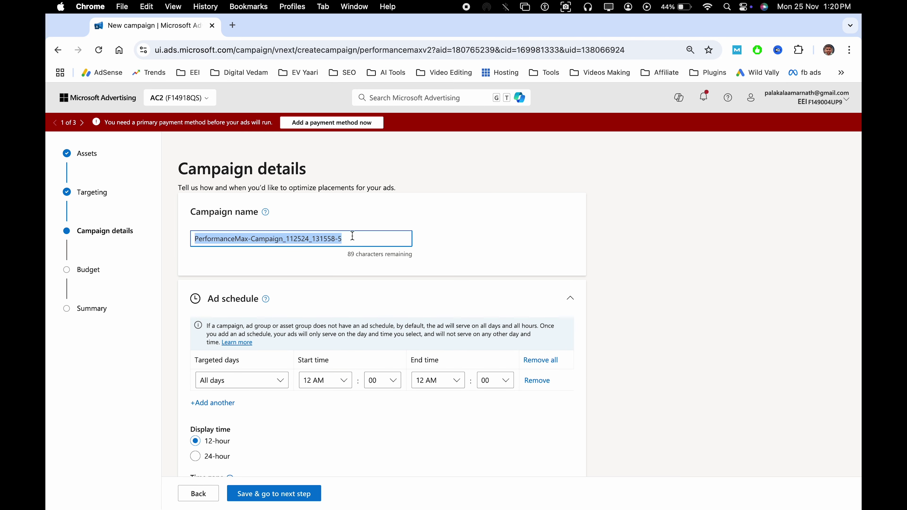
key(Right)
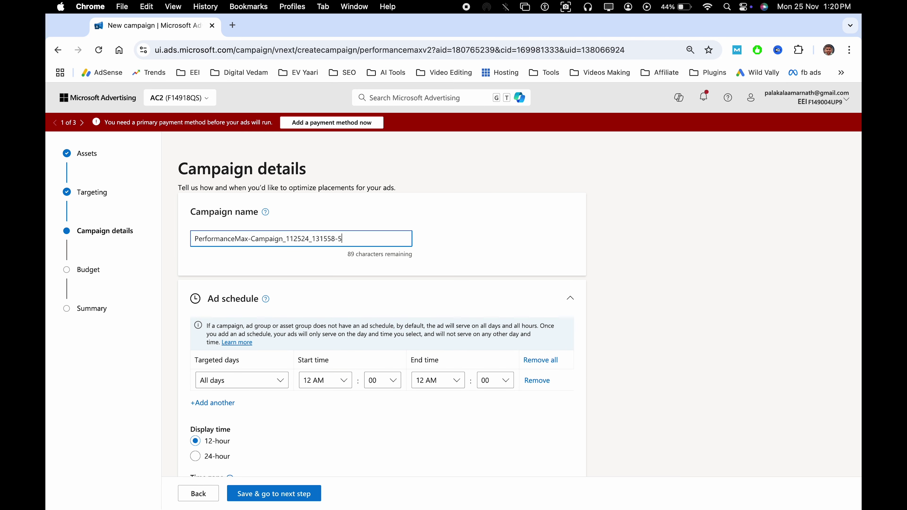
key(BackSpace)
key(BackSpace)
key(BackSpace)
key(BackSpace)
key(BackSpace)
key(BackSpace)
key(BackSpace)
key(BackSpace)
key(BackSpace)
key(BackSpace)
key(BackSpace)
key(BackSpace)
key(BackSpace)
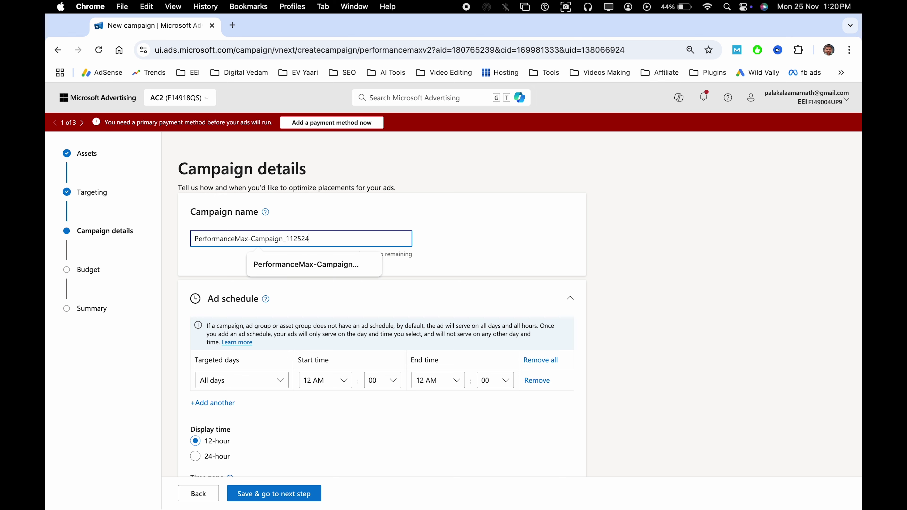
key(BackSpace)
text(test)
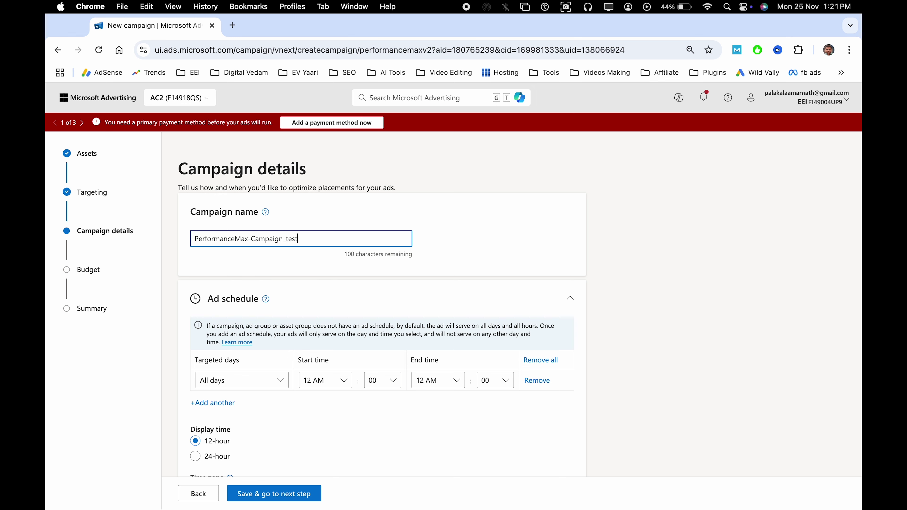
click(488, 265)
Step: Review the ad schedule and conversion settings, and expand all advanced campaign settings to examine the autogenerated assets and page feeds
scroll(488, 265, down, 5)
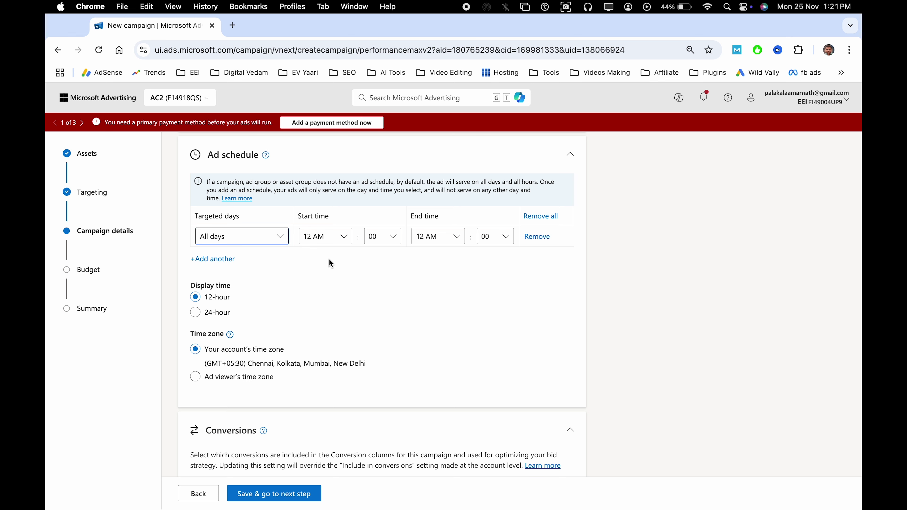
scroll(355, 310, down, 5)
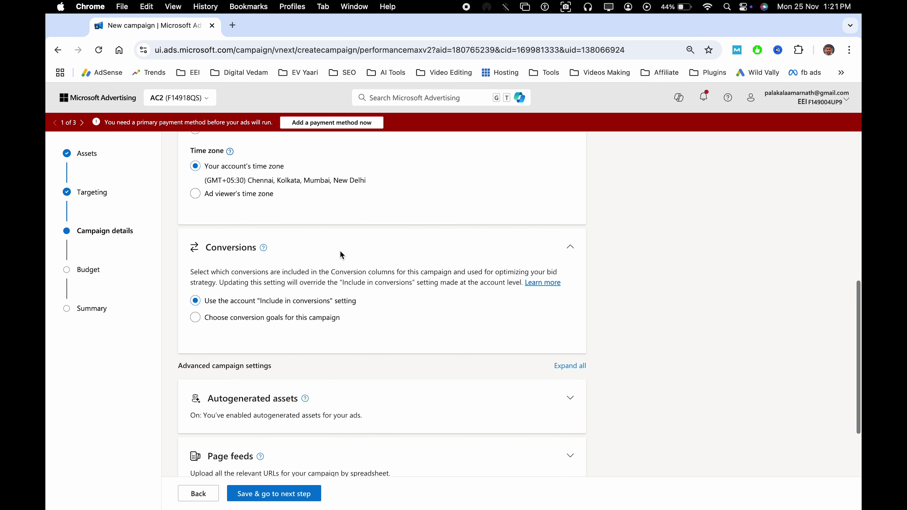
scroll(316, 289, down, 3)
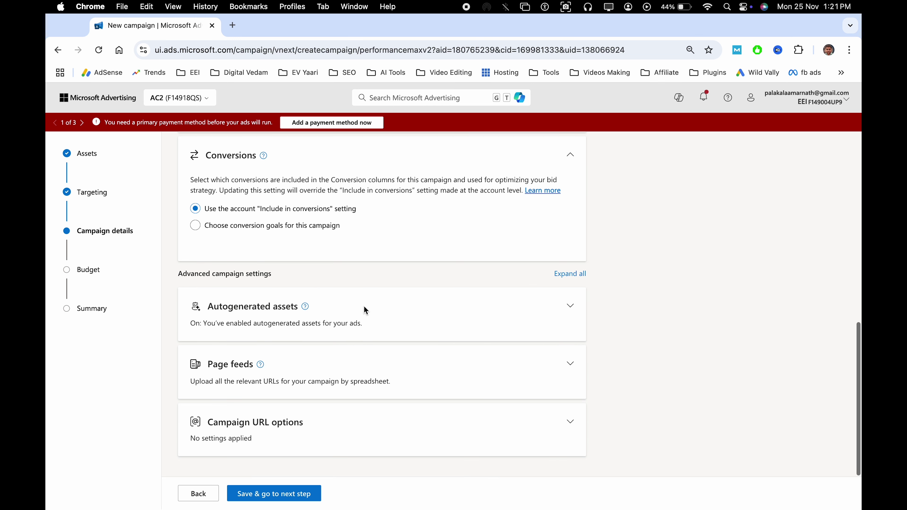
click(562, 274)
scroll(275, 229, down, 3)
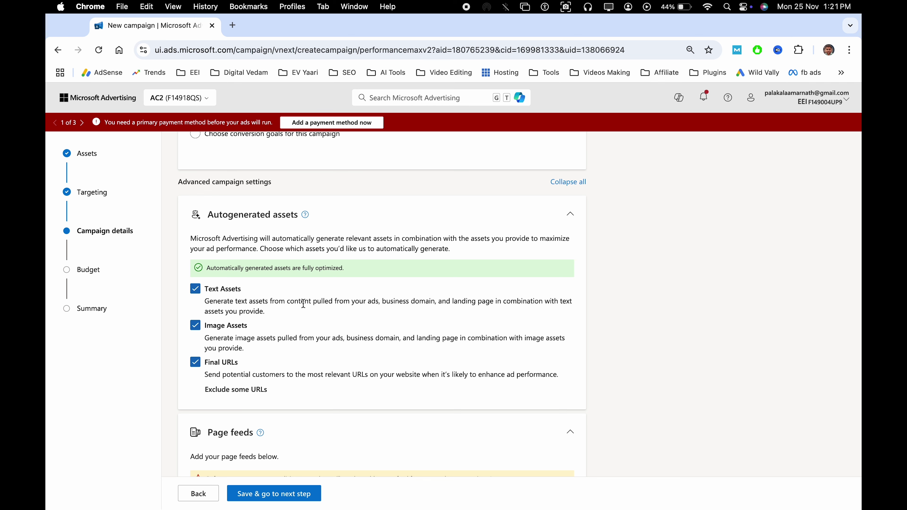
scroll(303, 304, down, 8)
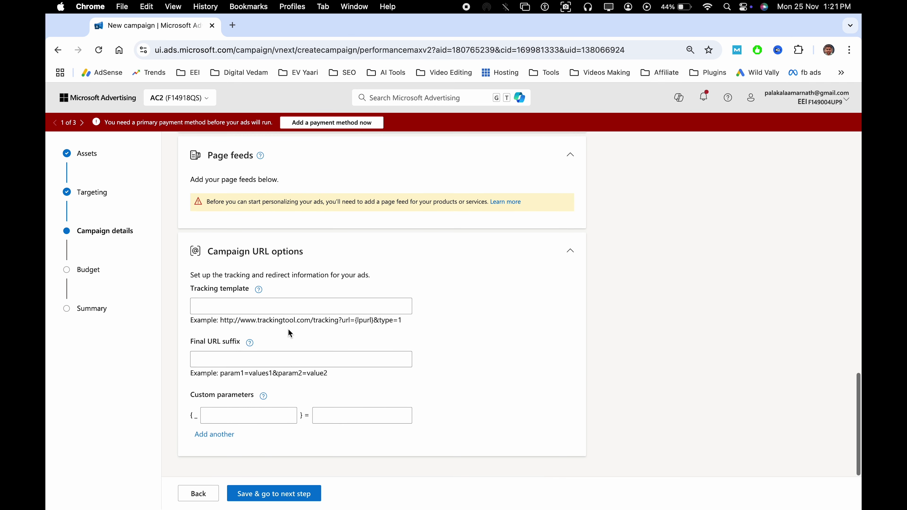
Step: Examine the tracking template and final URL suffix in the campaign URL options, leaving both empty
click(311, 307)
click(454, 294)
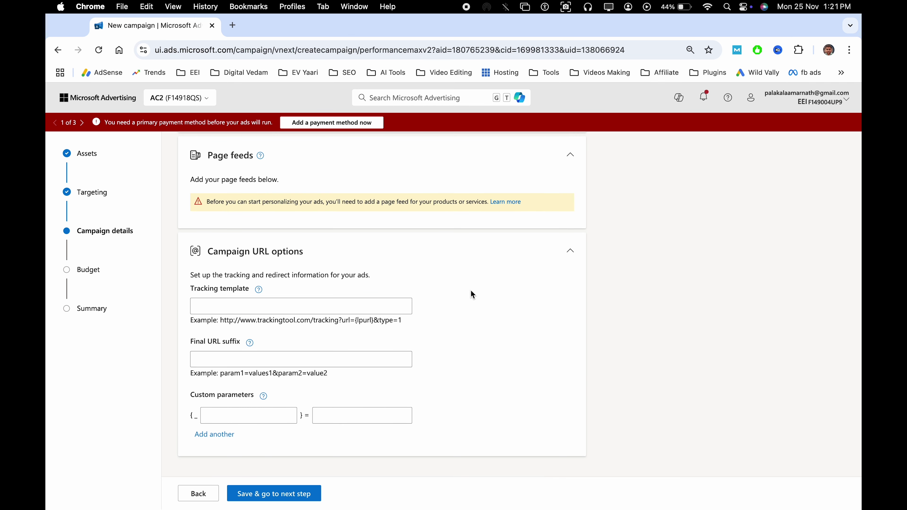
click(346, 357)
click(458, 343)
click(333, 307)
click(474, 313)
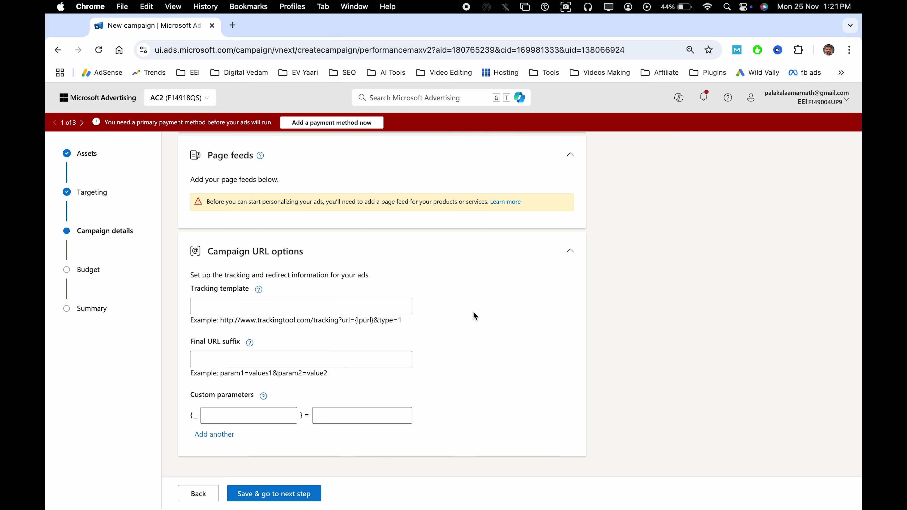
Step: Save the campaign details and set the campaign's daily budget to 299 INR
click(290, 496)
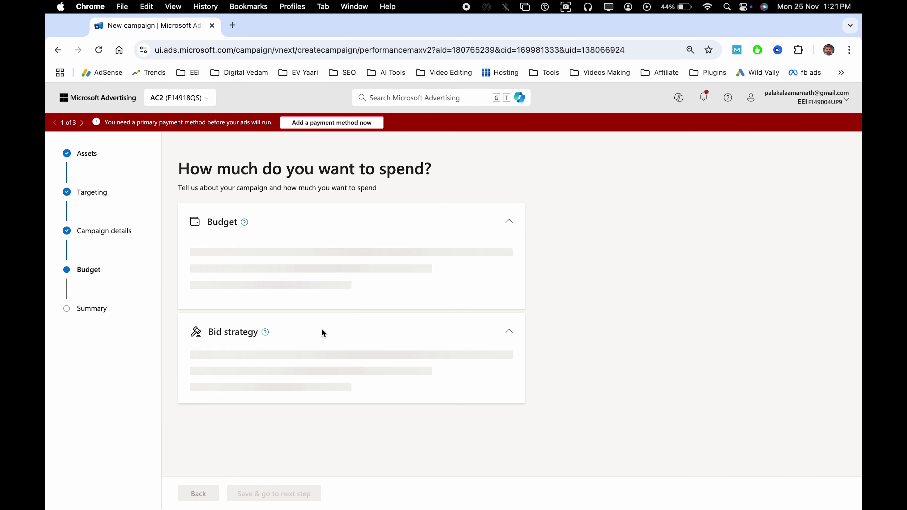
double_click(263, 265)
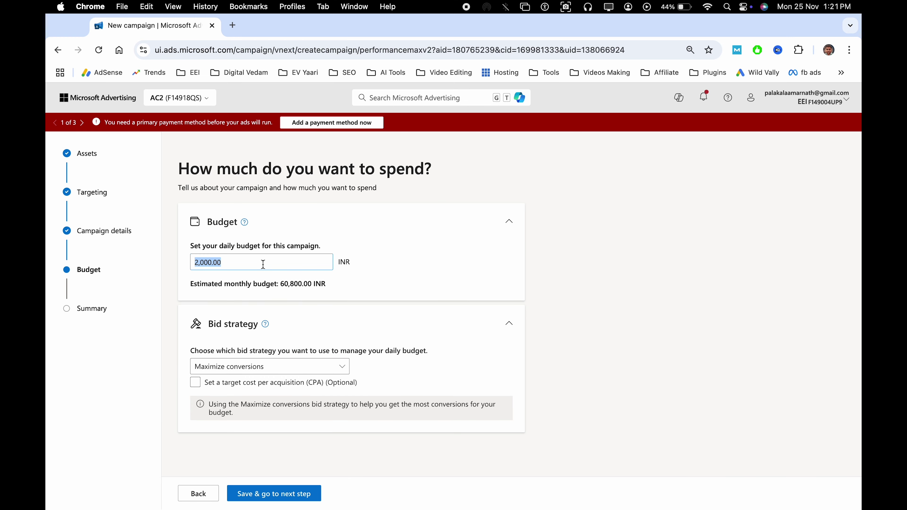
text(299)
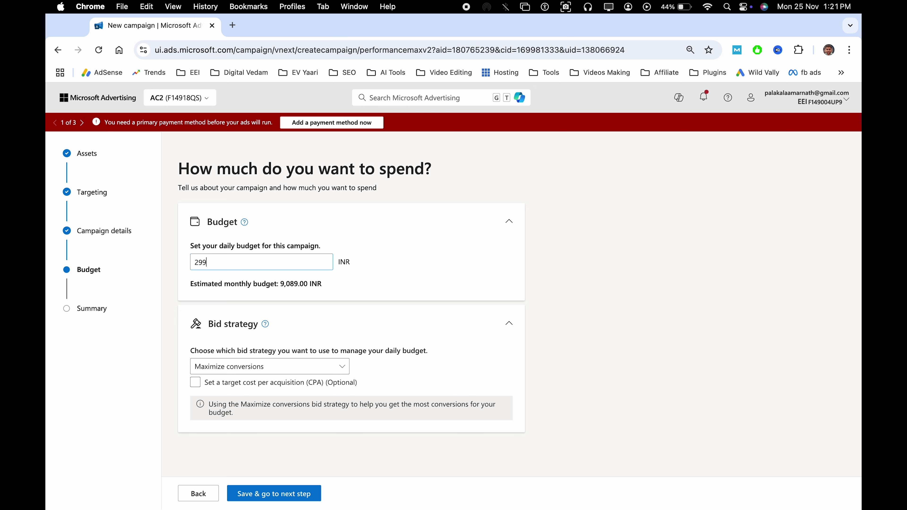
click(400, 225)
click(437, 227)
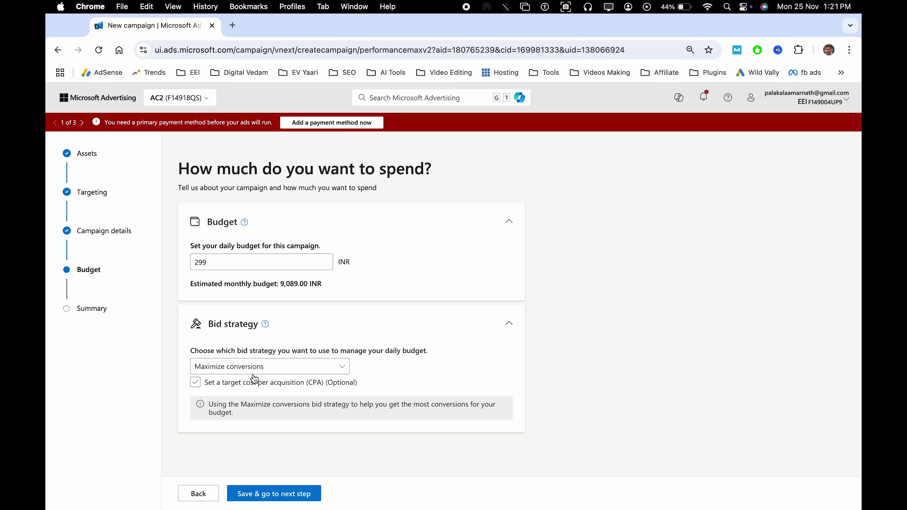
Step: Try the Maximize conversion value bid strategy with its optional ROAS target, and return to Maximize conversions
click(250, 368)
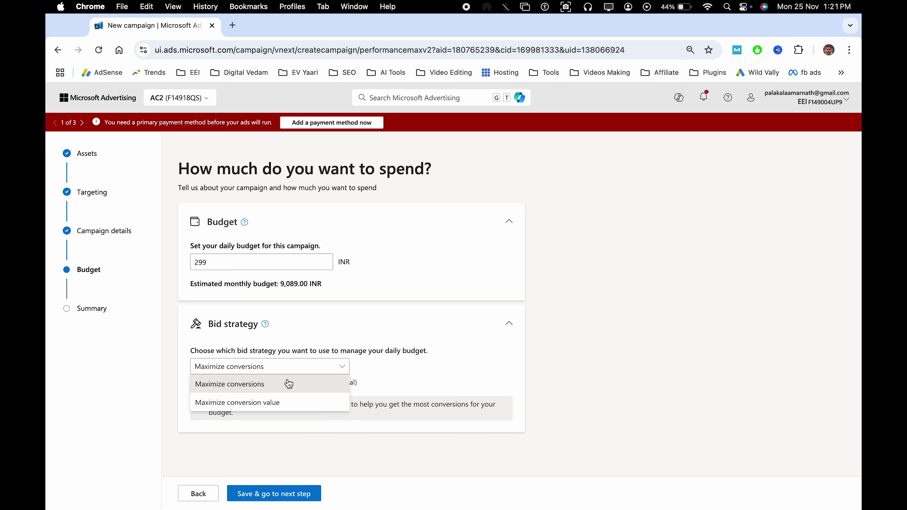
click(283, 403)
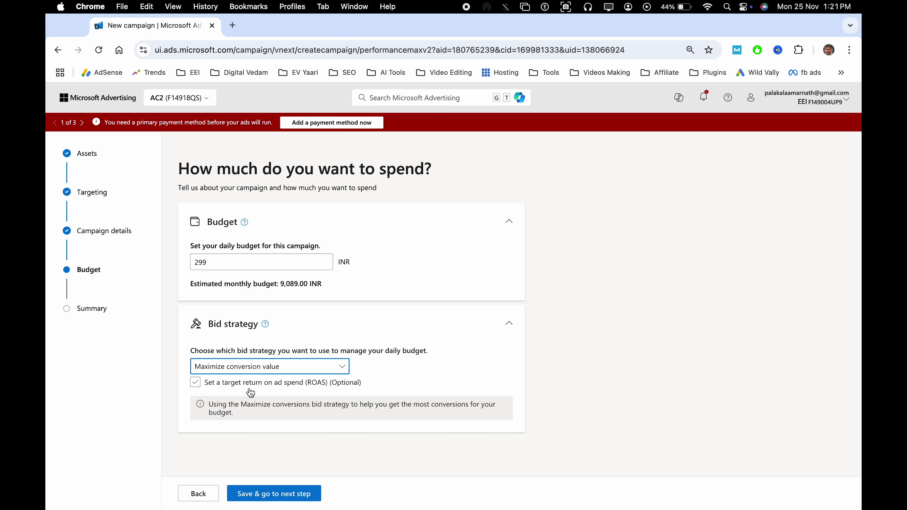
click(196, 386)
click(197, 390)
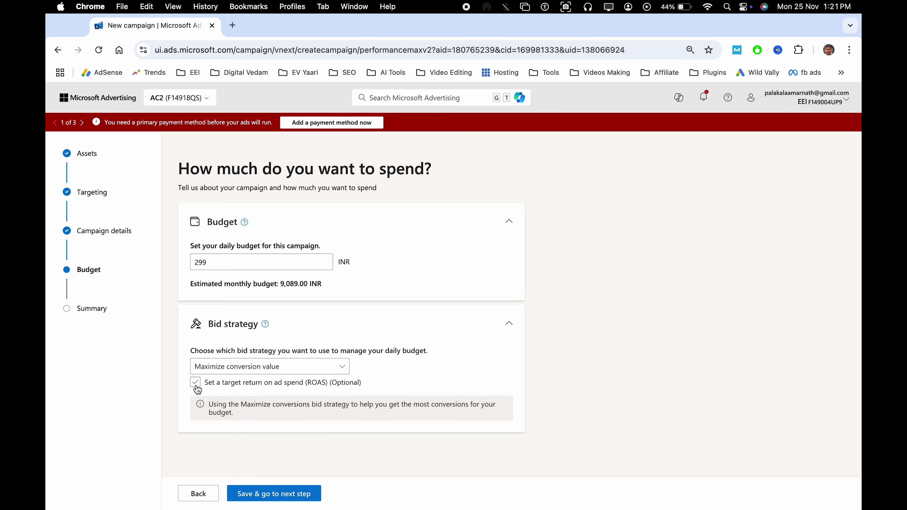
click(238, 368)
click(250, 388)
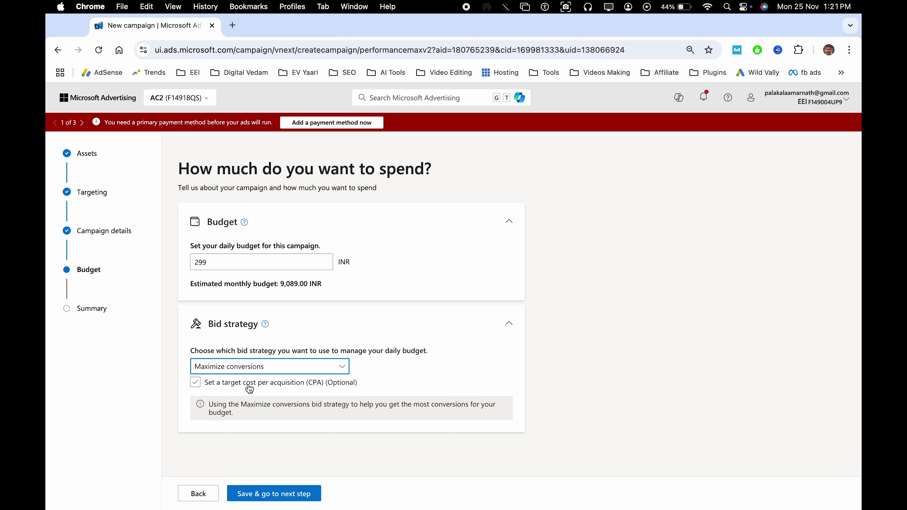
Step: Try the optional target cost per acquisition for Maximize conversions and switch it off again
click(196, 383)
click(196, 383)
click(197, 385)
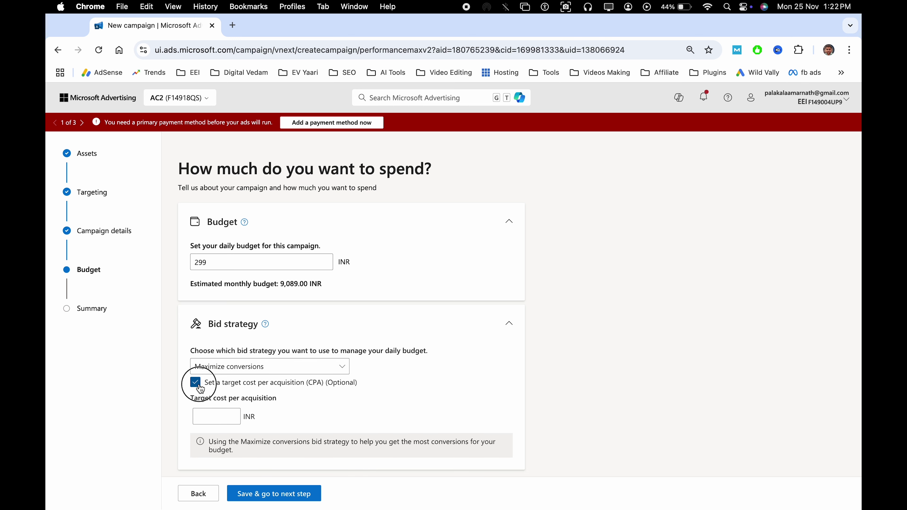
click(196, 382)
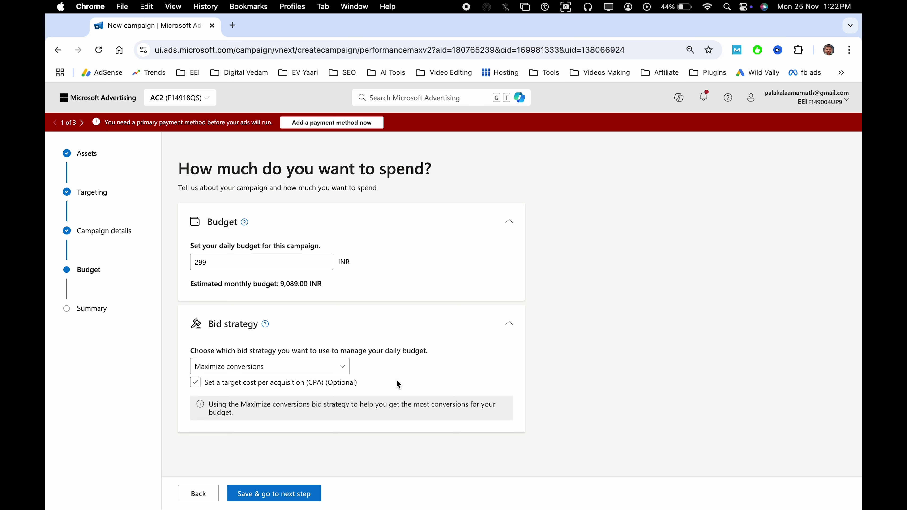
Step: Save the budget and bid strategy, and review the assets, campaign settings and budget in the campaign summary
click(283, 495)
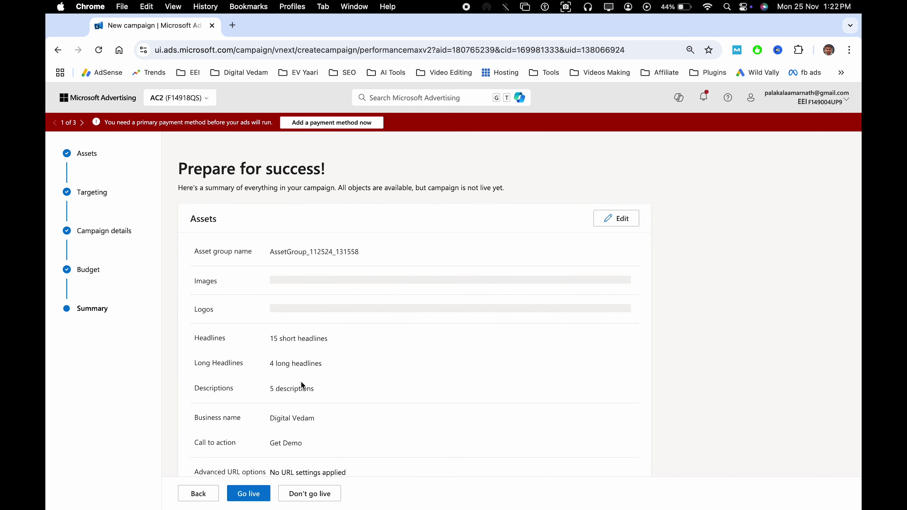
scroll(296, 382, down, 10)
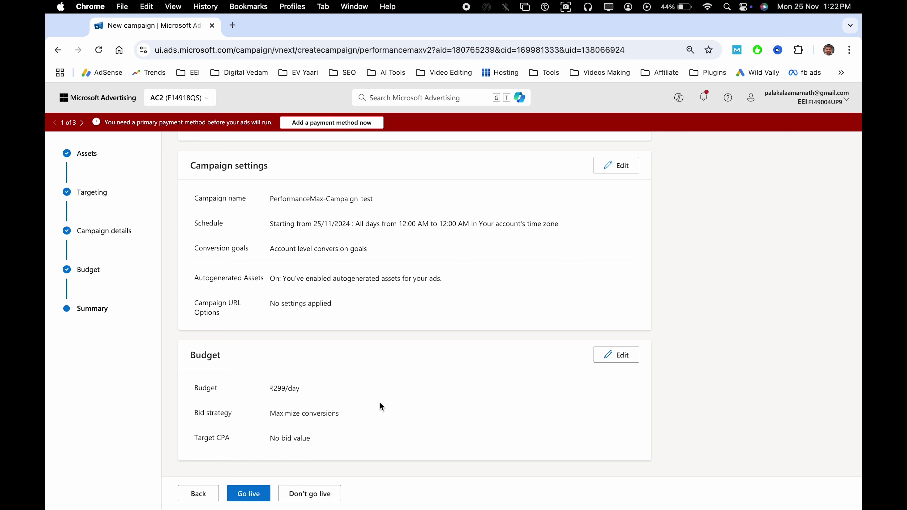
scroll(336, 418, down, 1)
scroll(357, 358, up, 10)
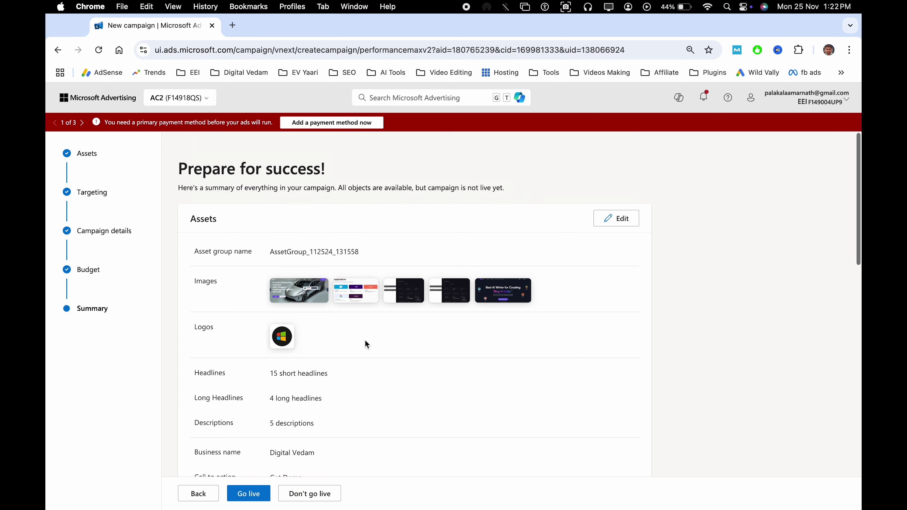
scroll(357, 357, down, 10)
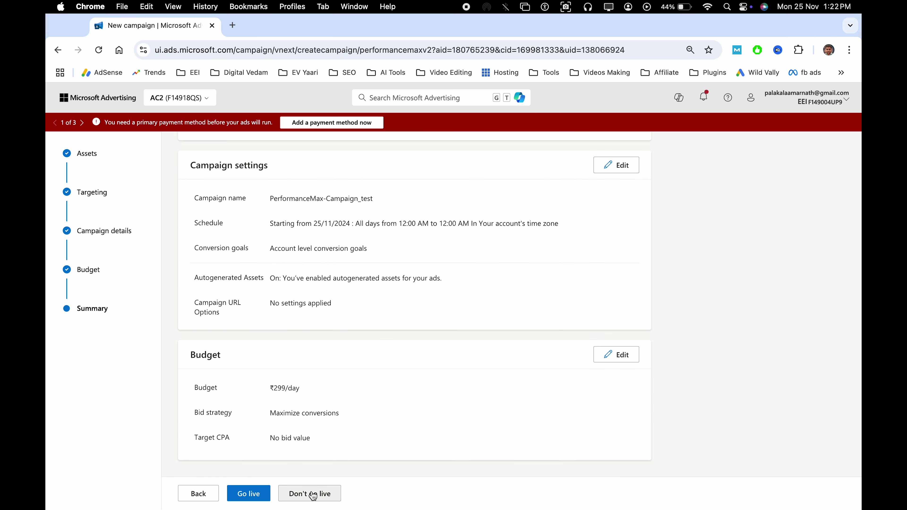
Step: Finish the campaign without going live and look through the list of all campaigns
click(326, 498)
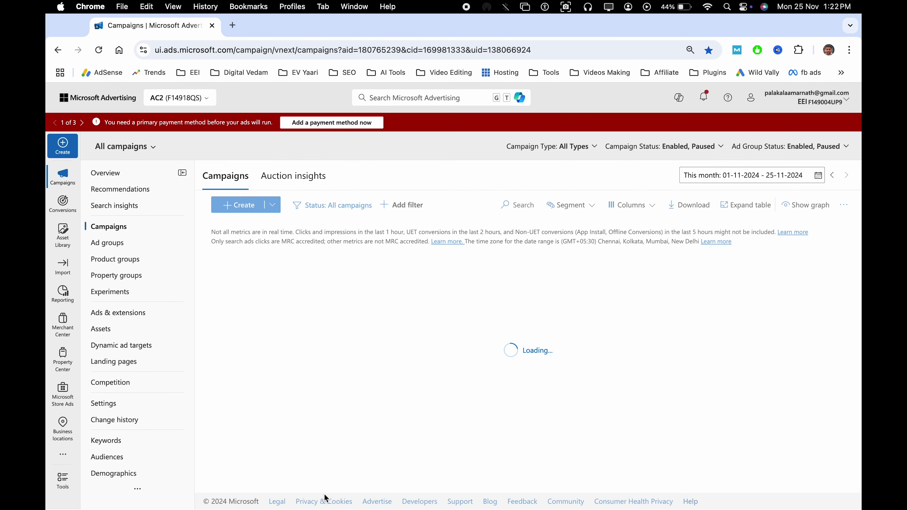
scroll(344, 389, down, 10)
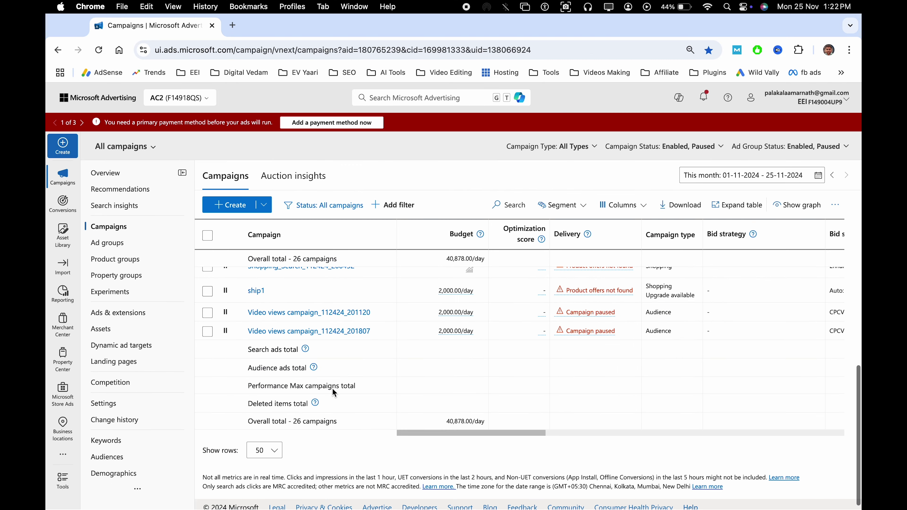
scroll(319, 354, up, 10)
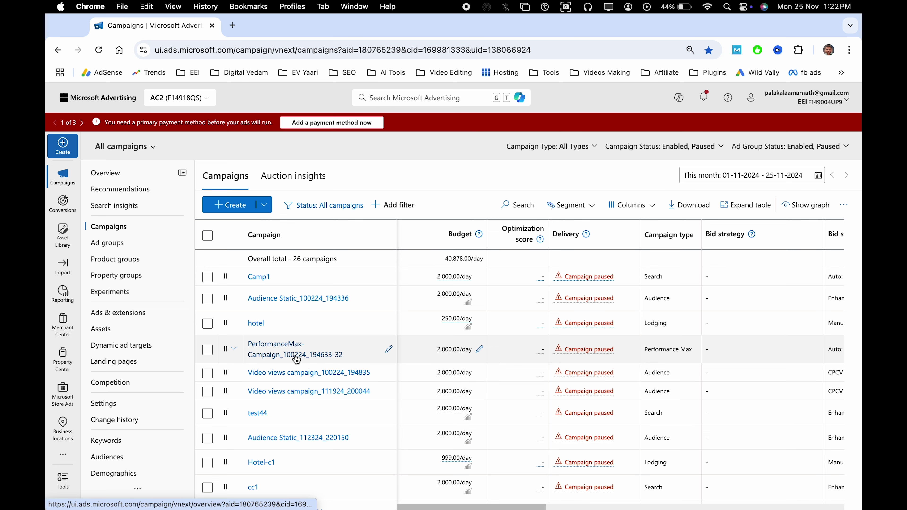
scroll(304, 393, down, 2)
scroll(323, 282, up, 2)
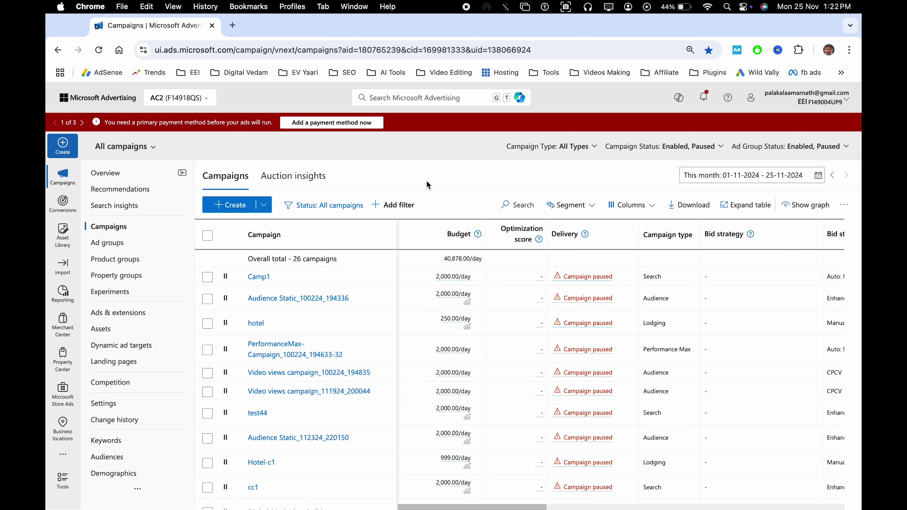